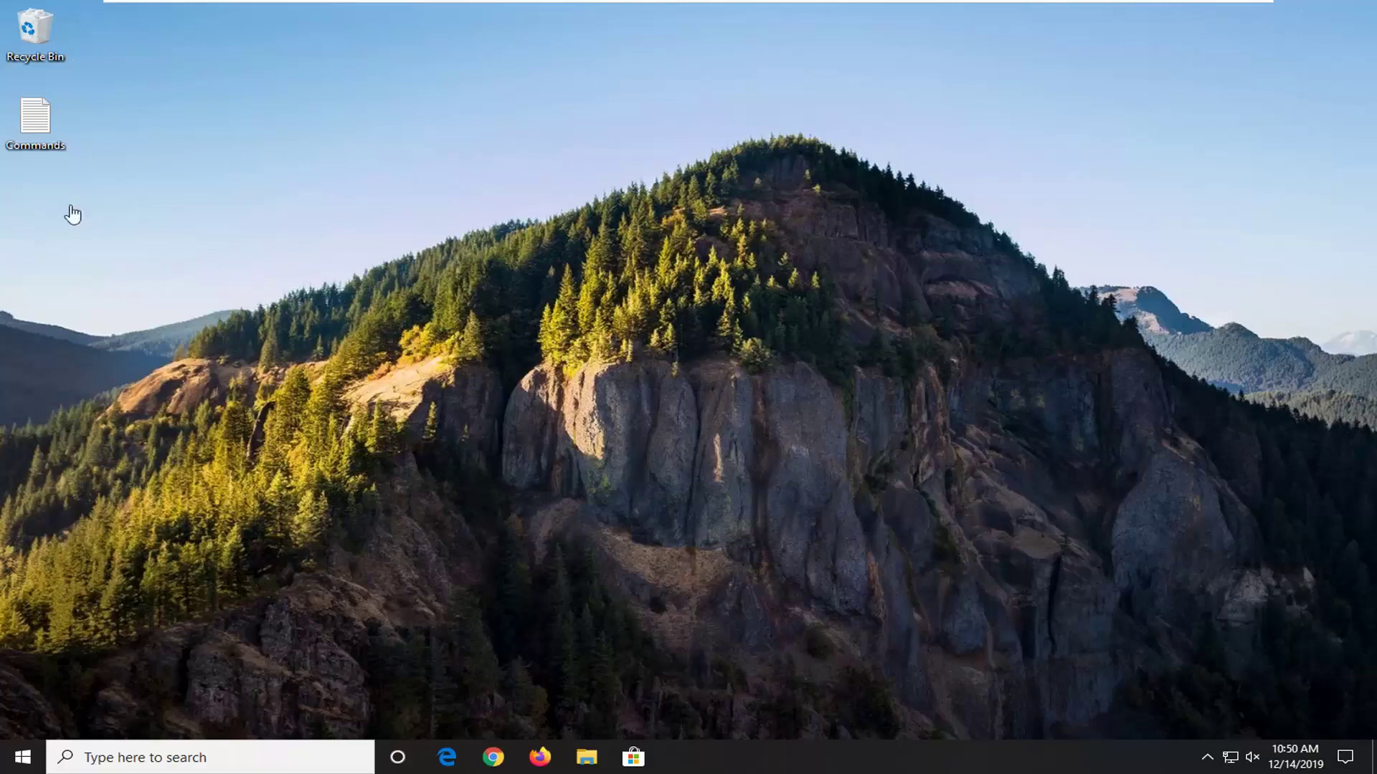
# Open the desktop Commands file with its MSIServer REG ADD lines, shift its window right, then launch another Notepad.
pyautogui.doubleClick(40, 120)
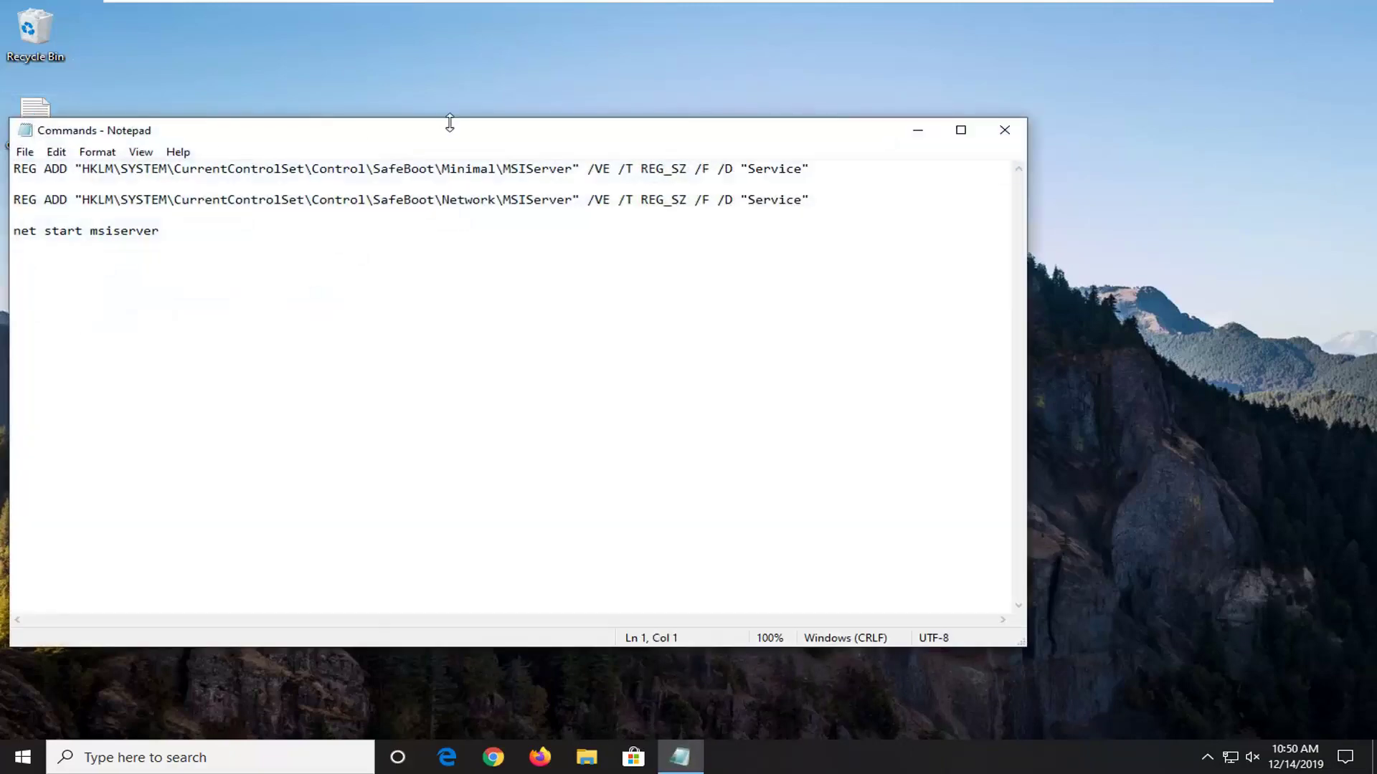
pyautogui.moveTo(431, 131); pyautogui.dragTo(625, 112)
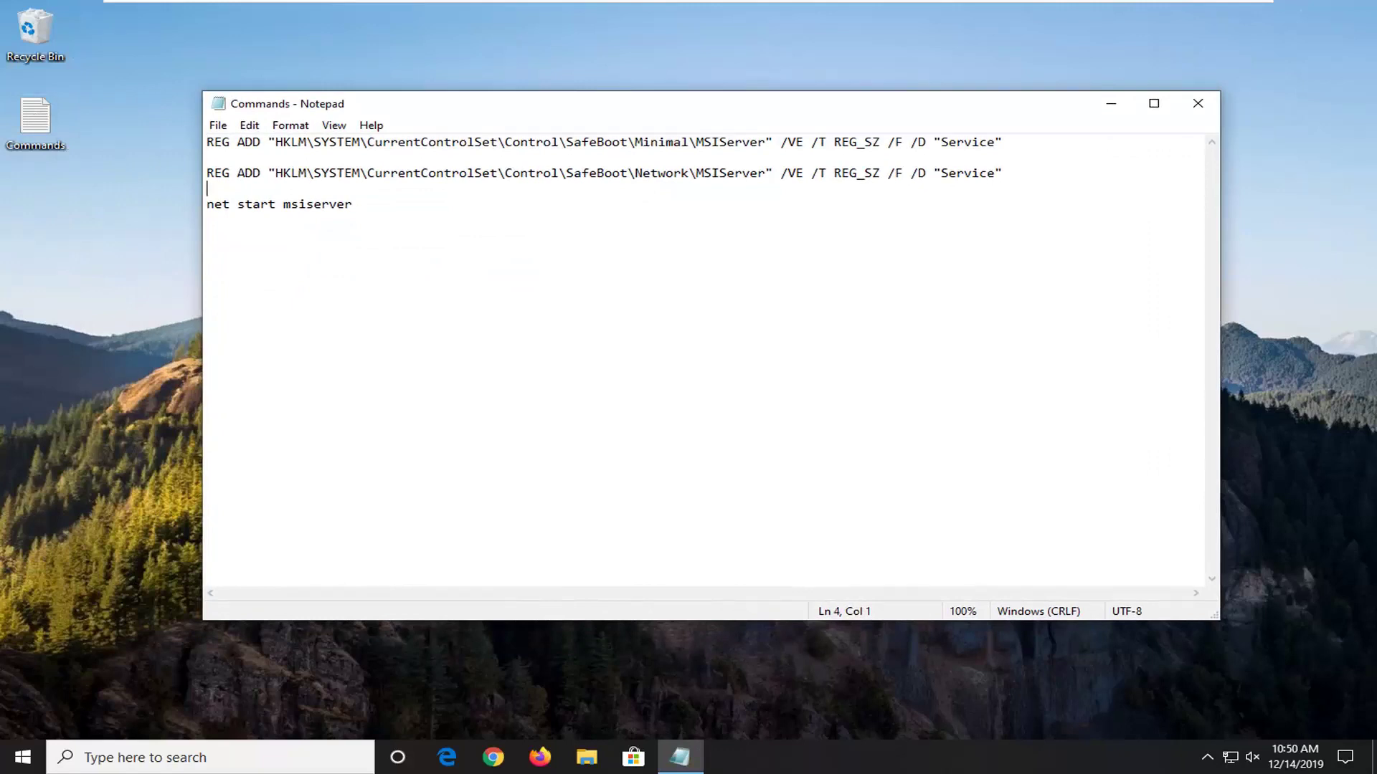
pyautogui.press('Up')
pyautogui.press('Up')
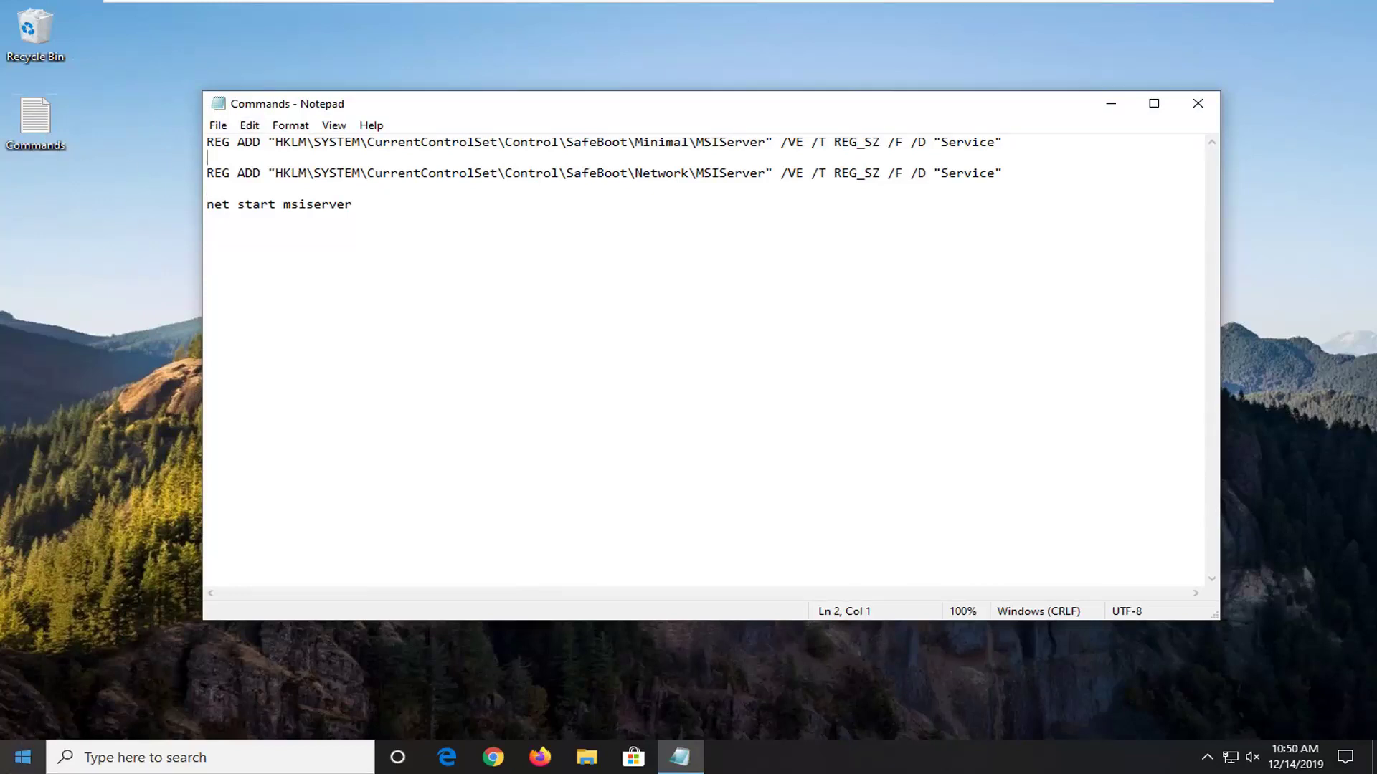
pyautogui.click(16, 757)
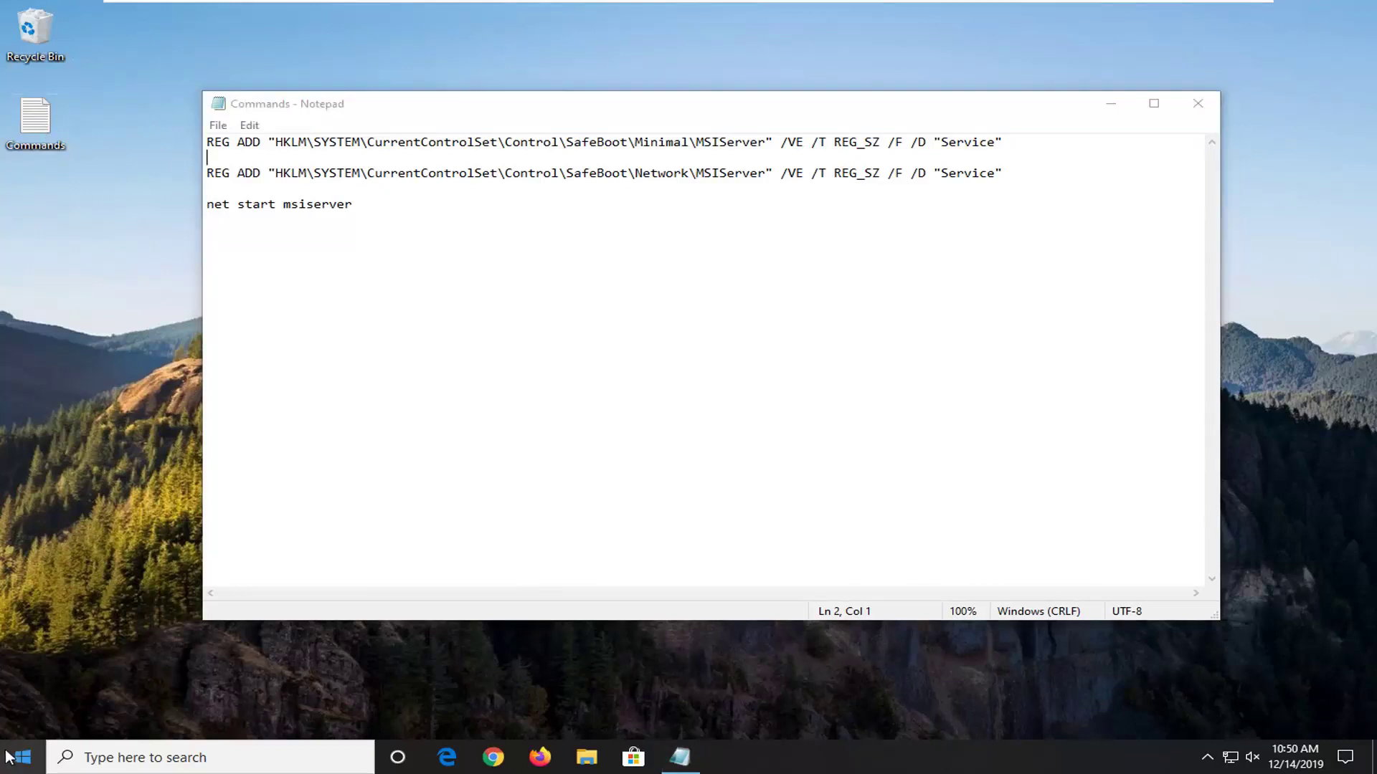
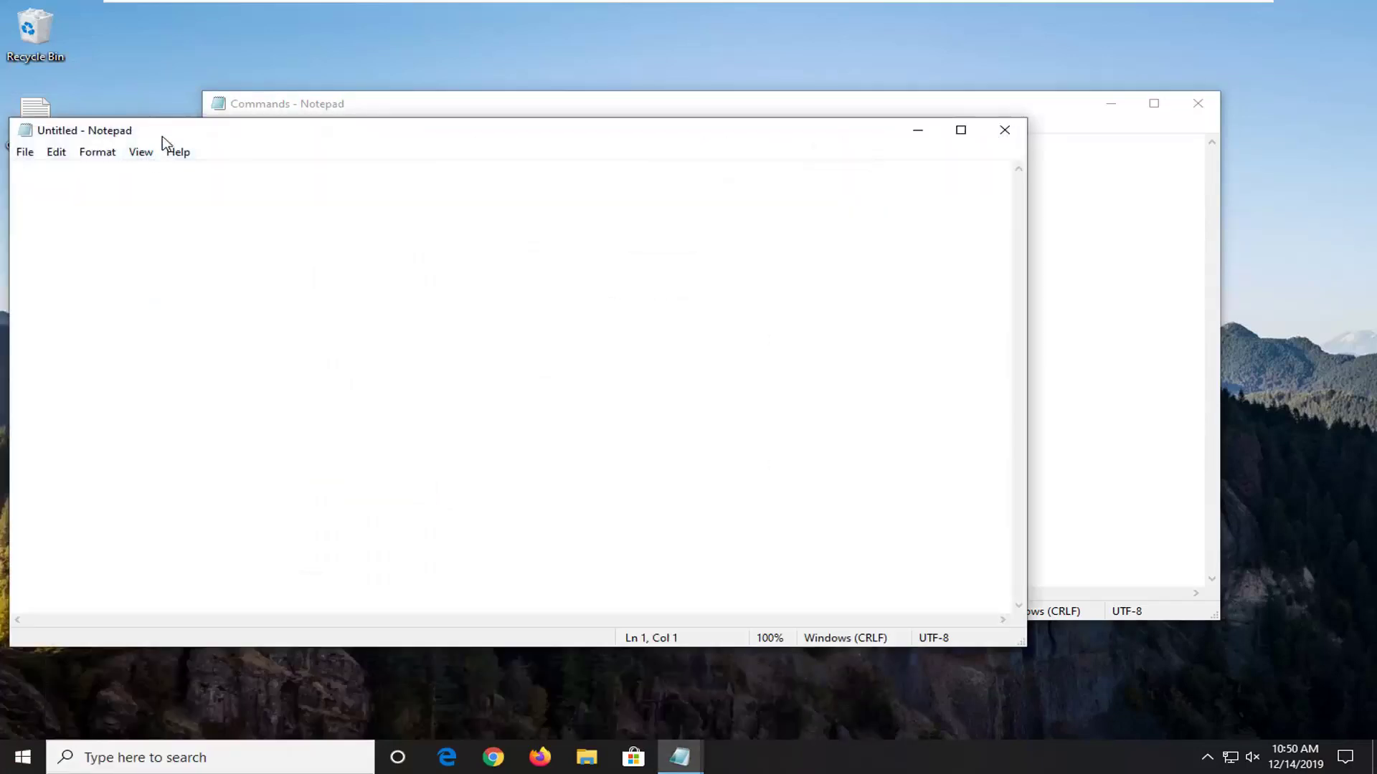
pyautogui.click(159, 141)
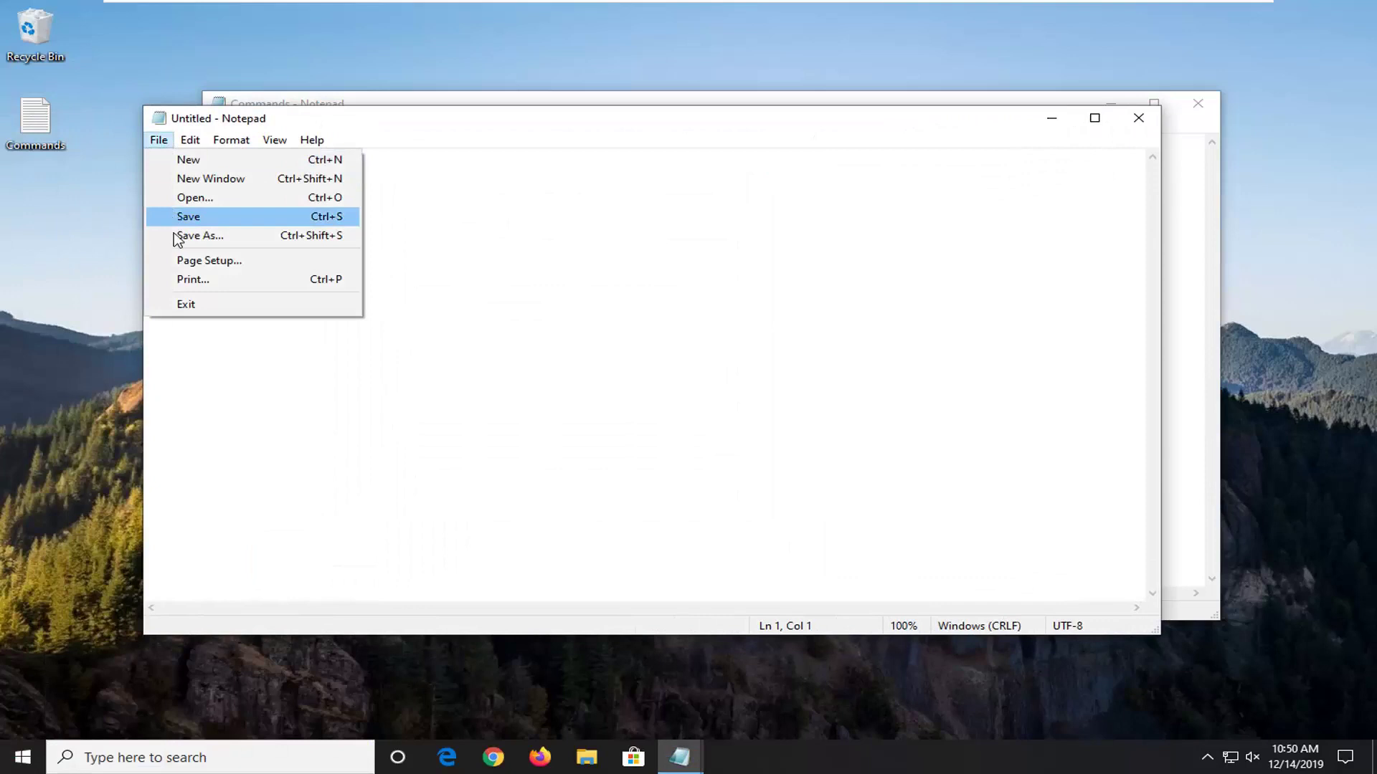
pyautogui.click(211, 240)
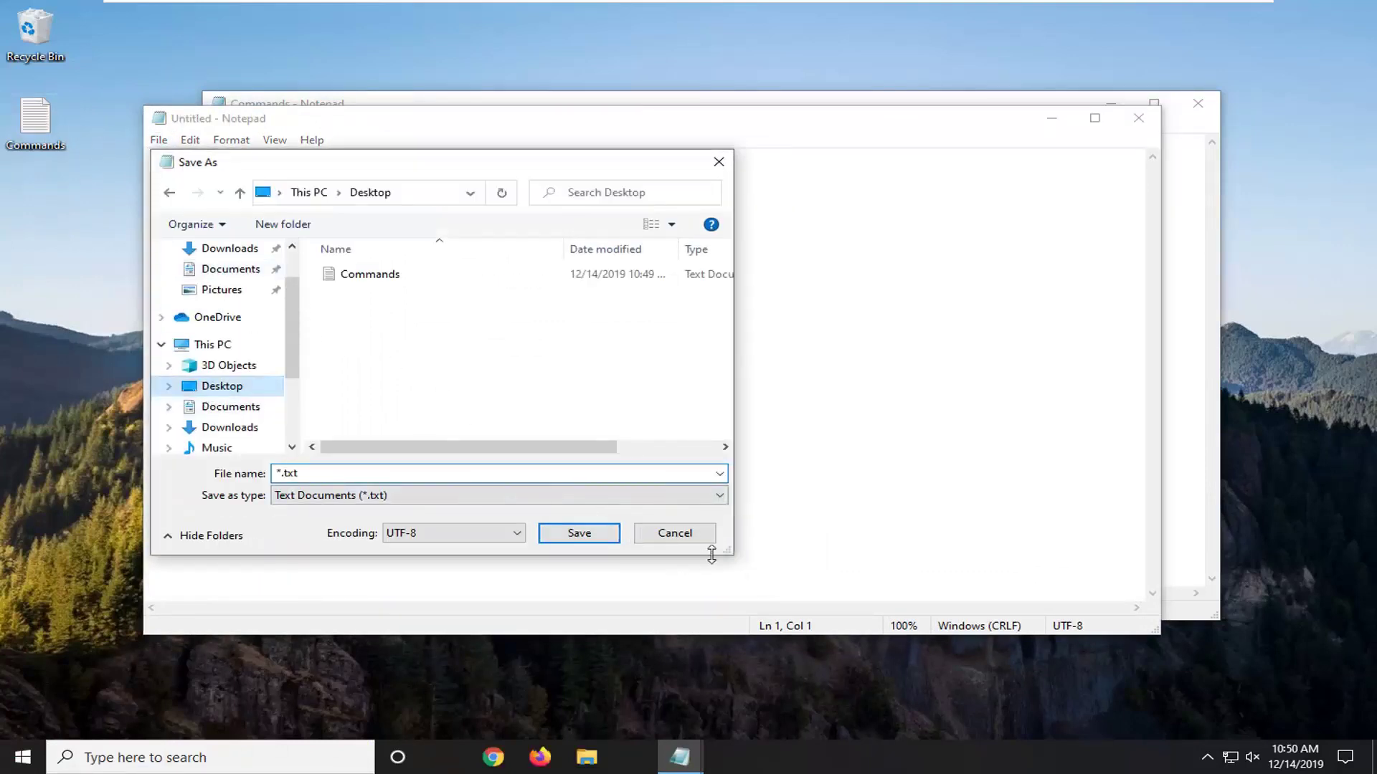
pyautogui.click(685, 538)
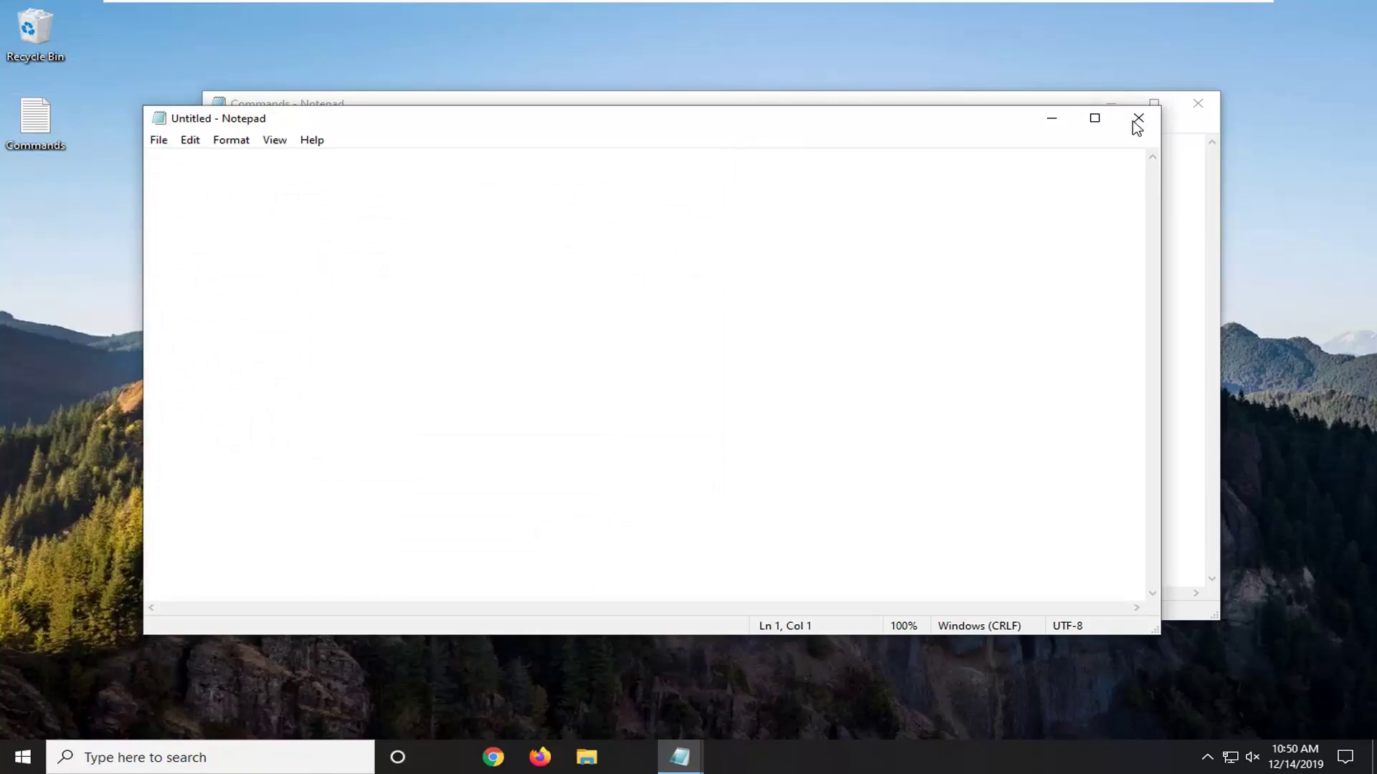
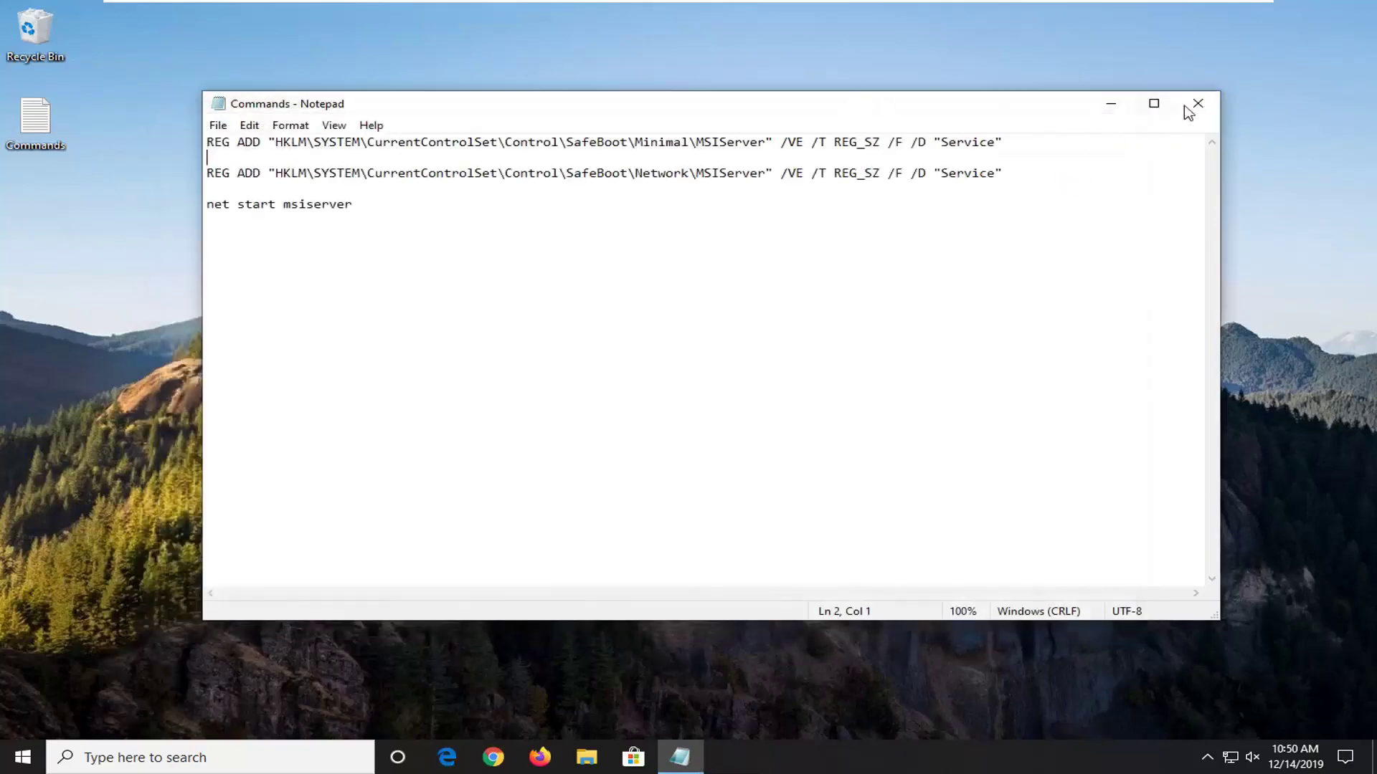
# Close the Commands file of REG ADD lines in Notepad.
pyautogui.click(1196, 108)
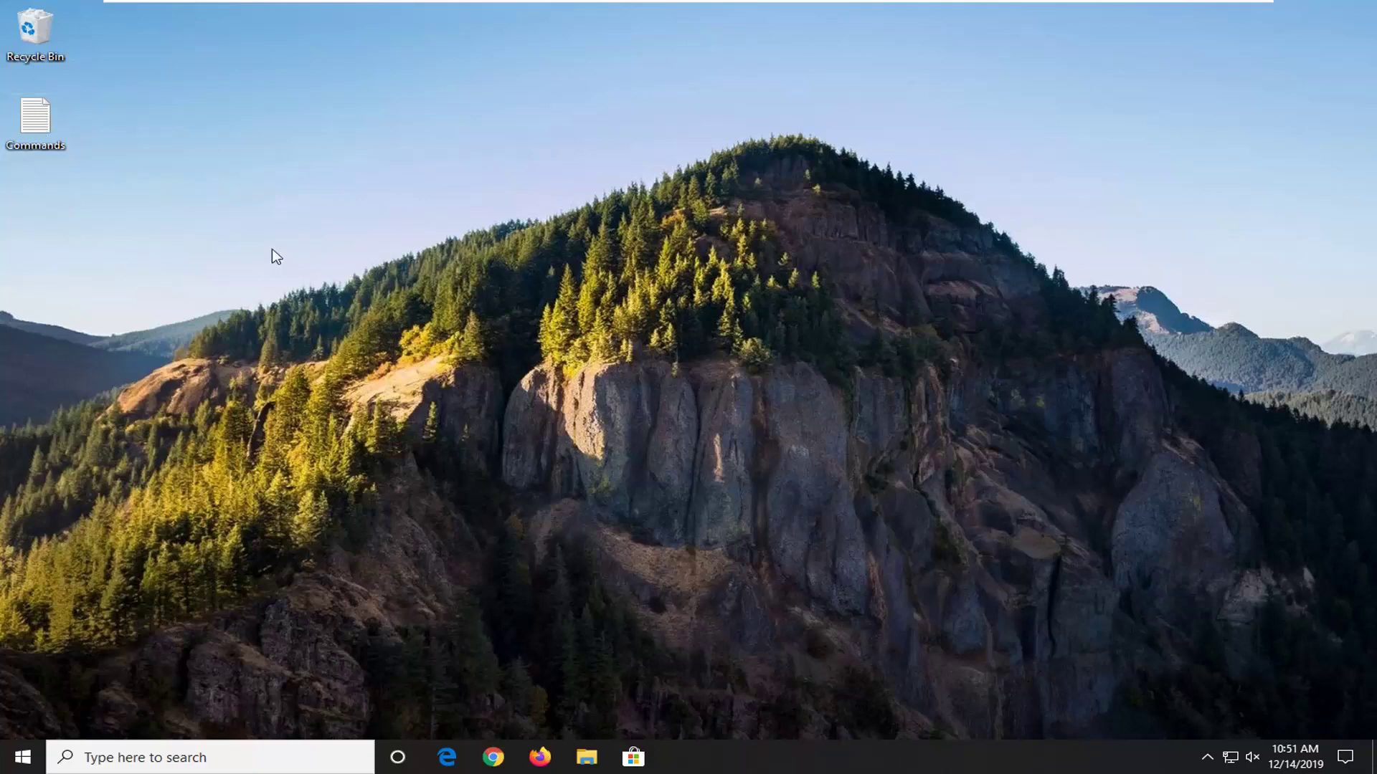
# Restart Windows from the Start menu's Power options into the recovery environment.
pyautogui.click(18, 769)
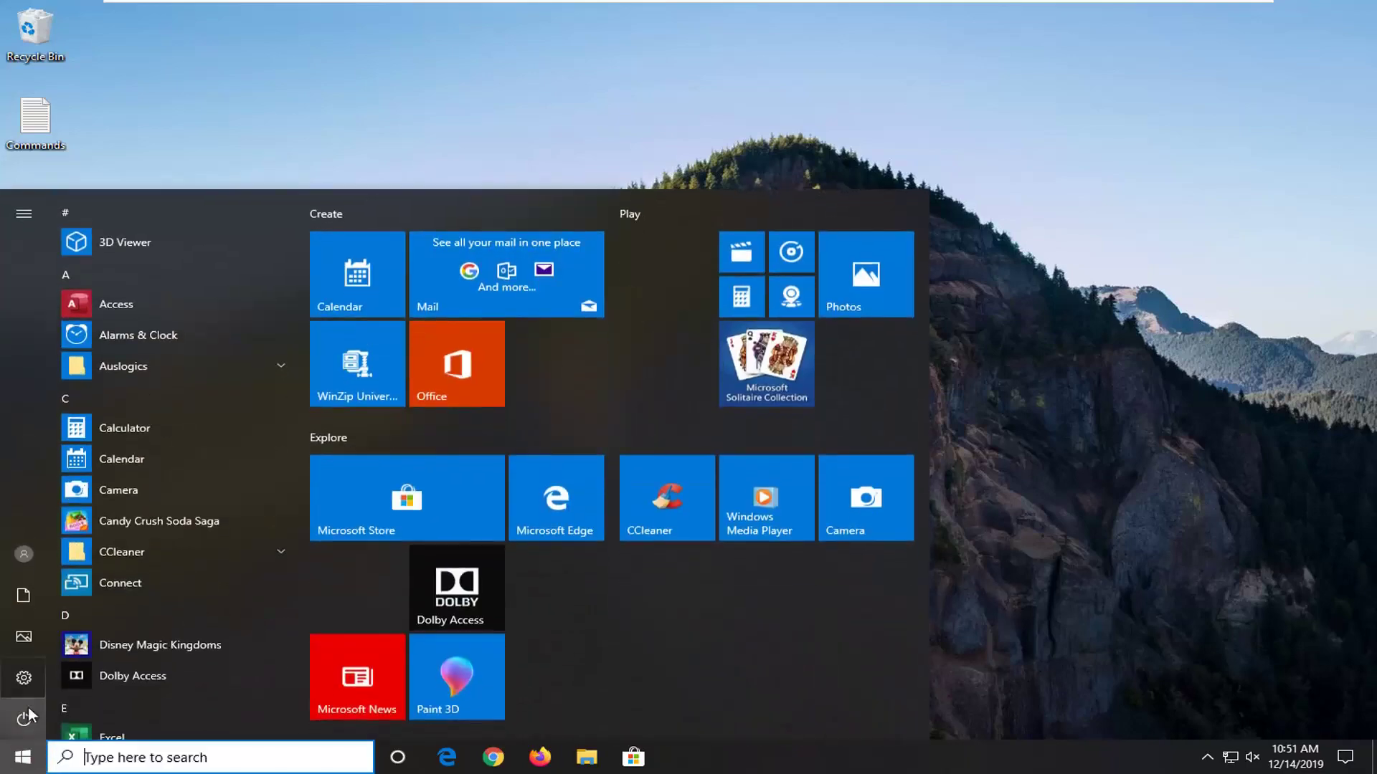
pyautogui.moveTo(30, 716)
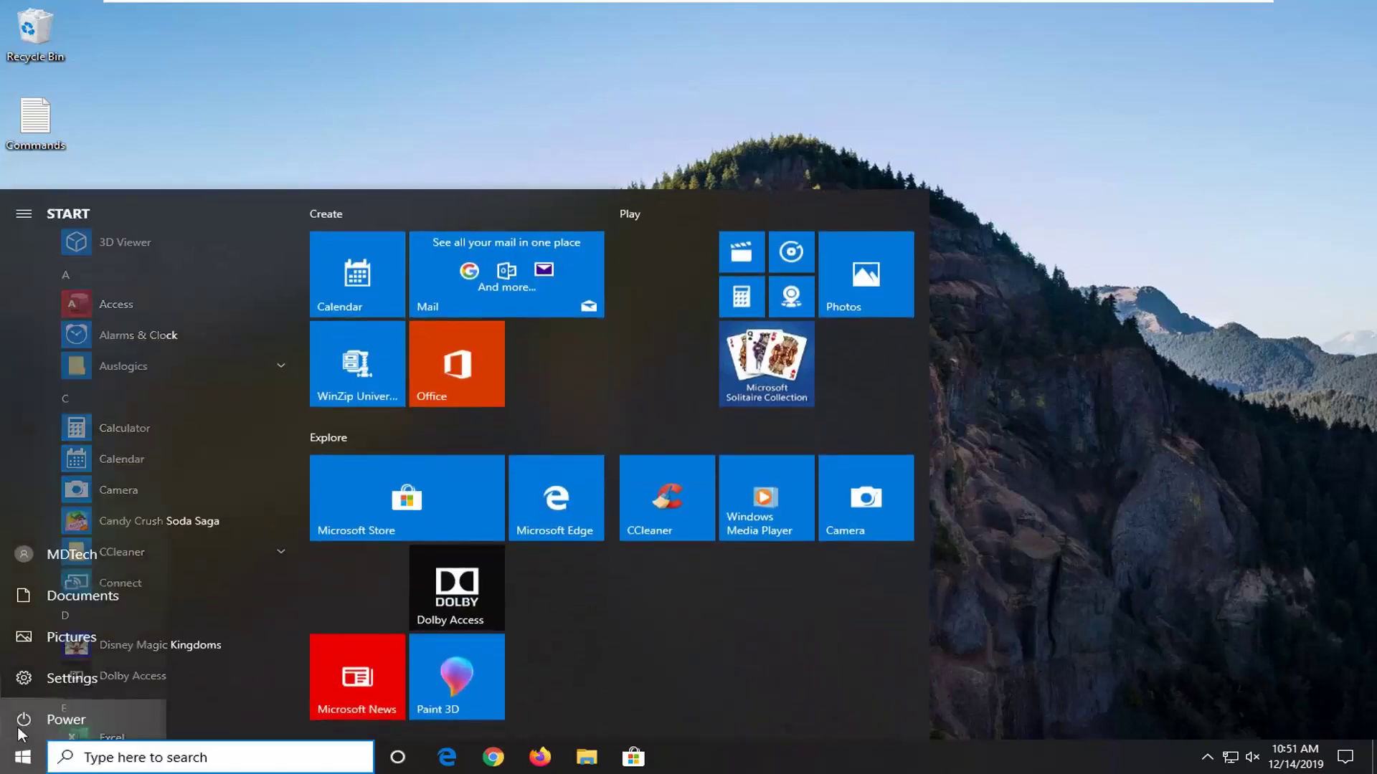
pyautogui.click(56, 717)
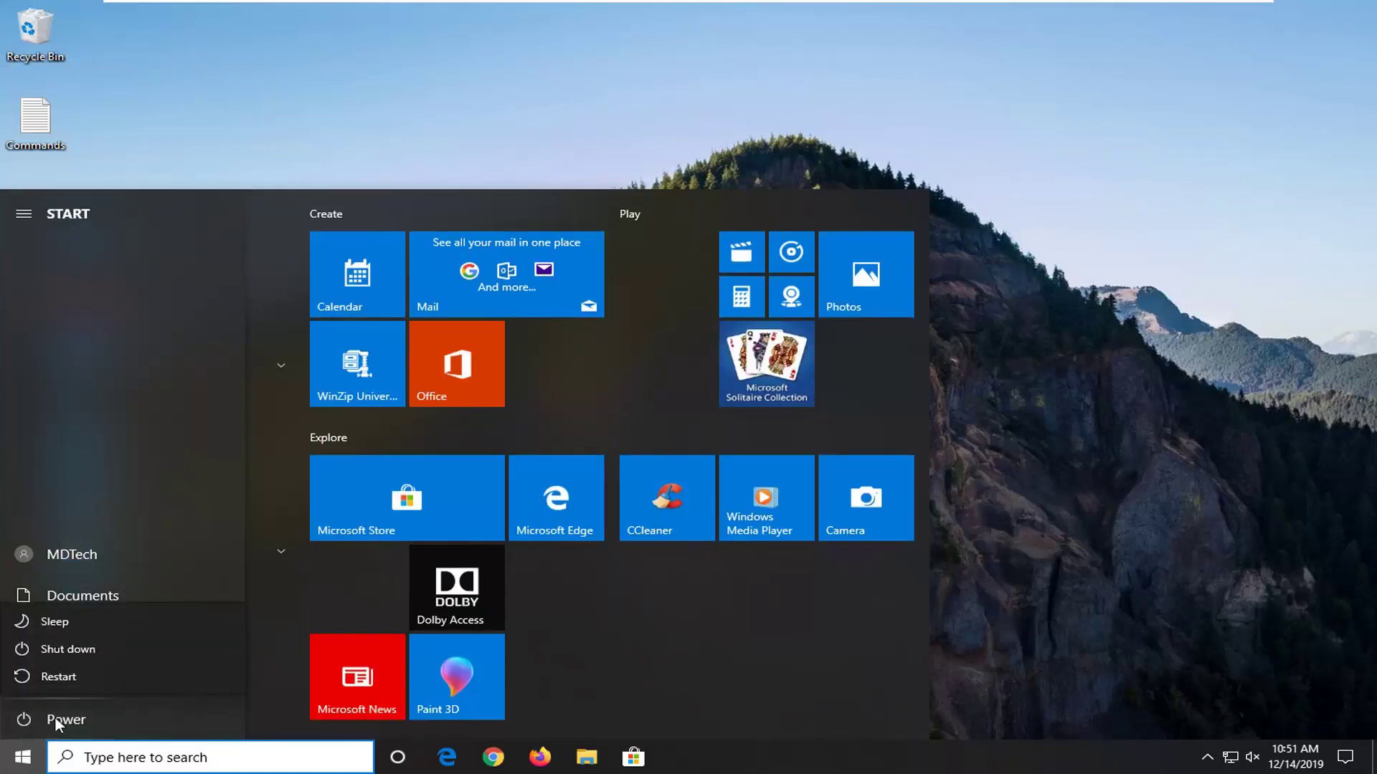
pyautogui.click(91, 679)
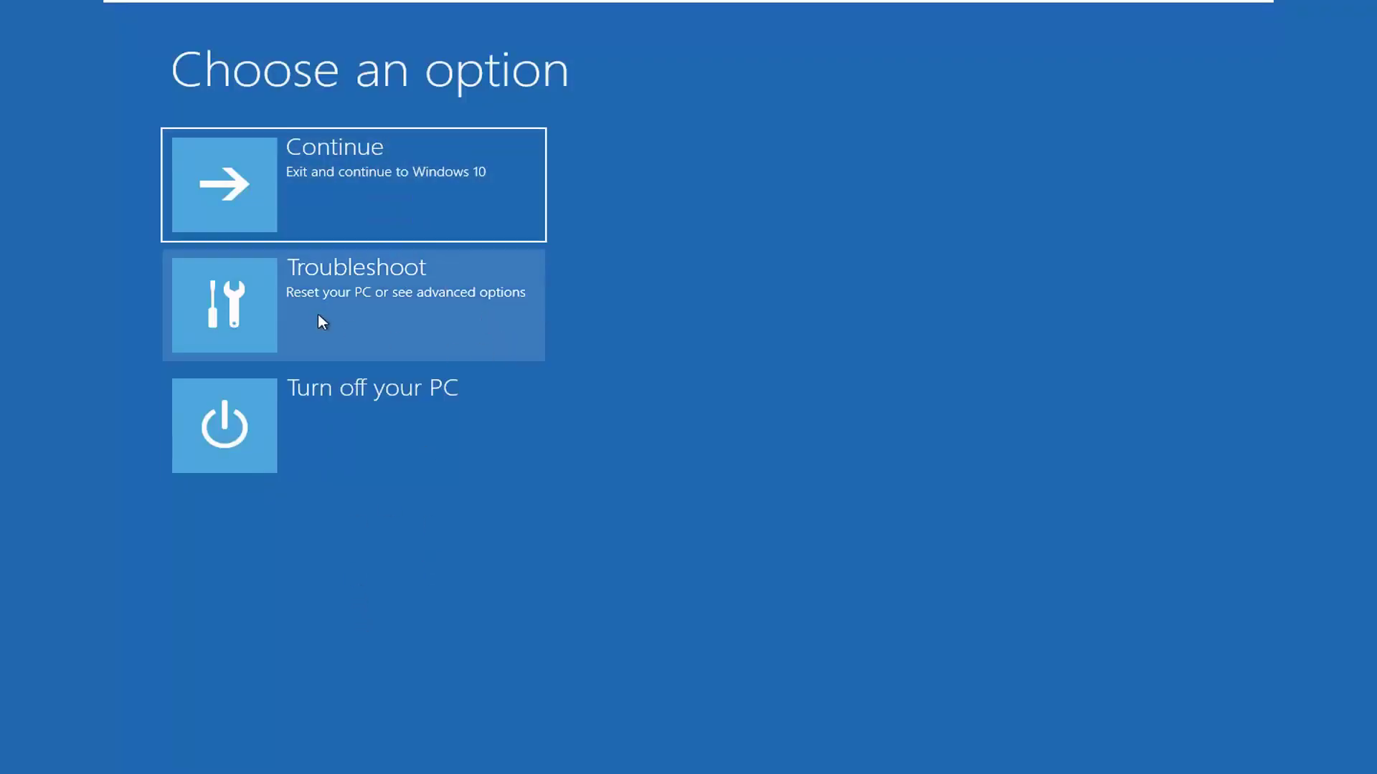
# Go to Troubleshoot > Advanced options > Startup Settings to boot into Safe Mode.
pyautogui.click(468, 320)
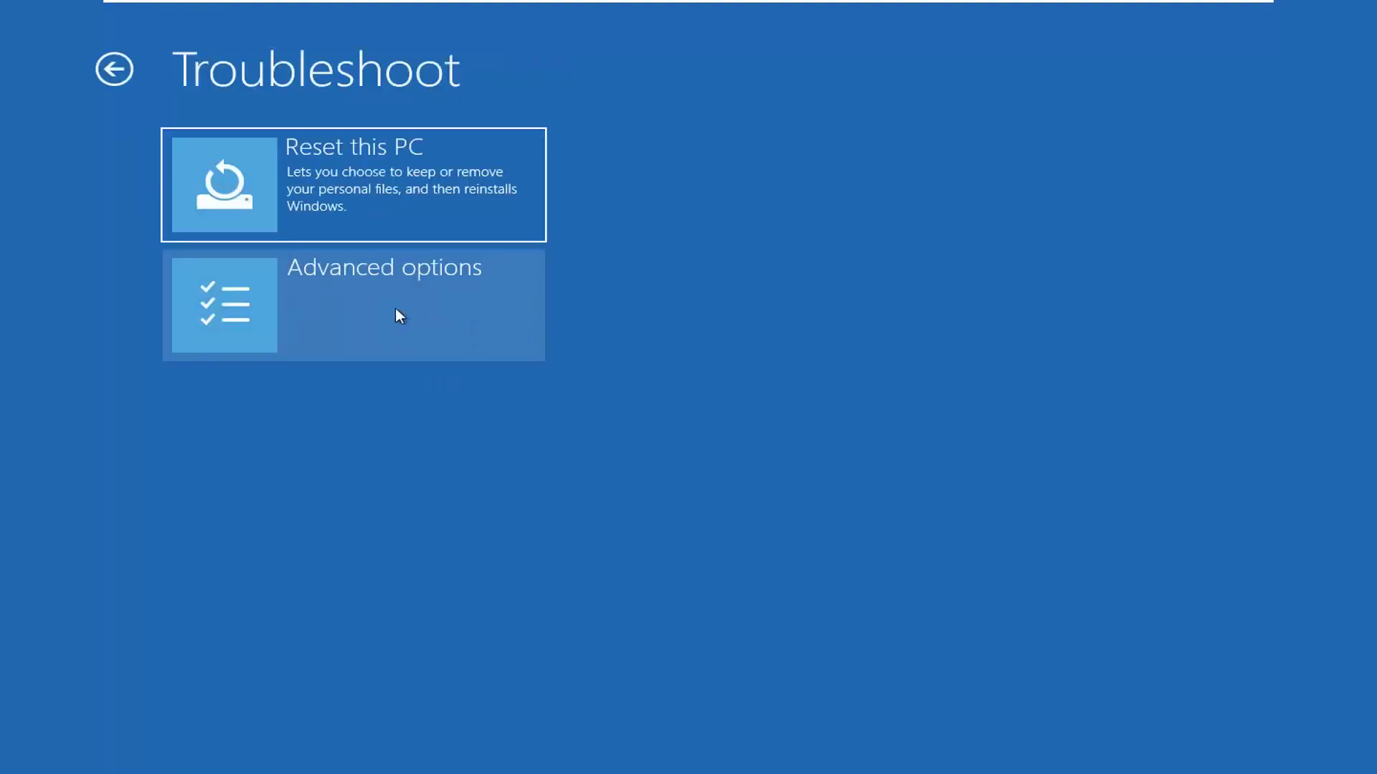
pyautogui.click(392, 316)
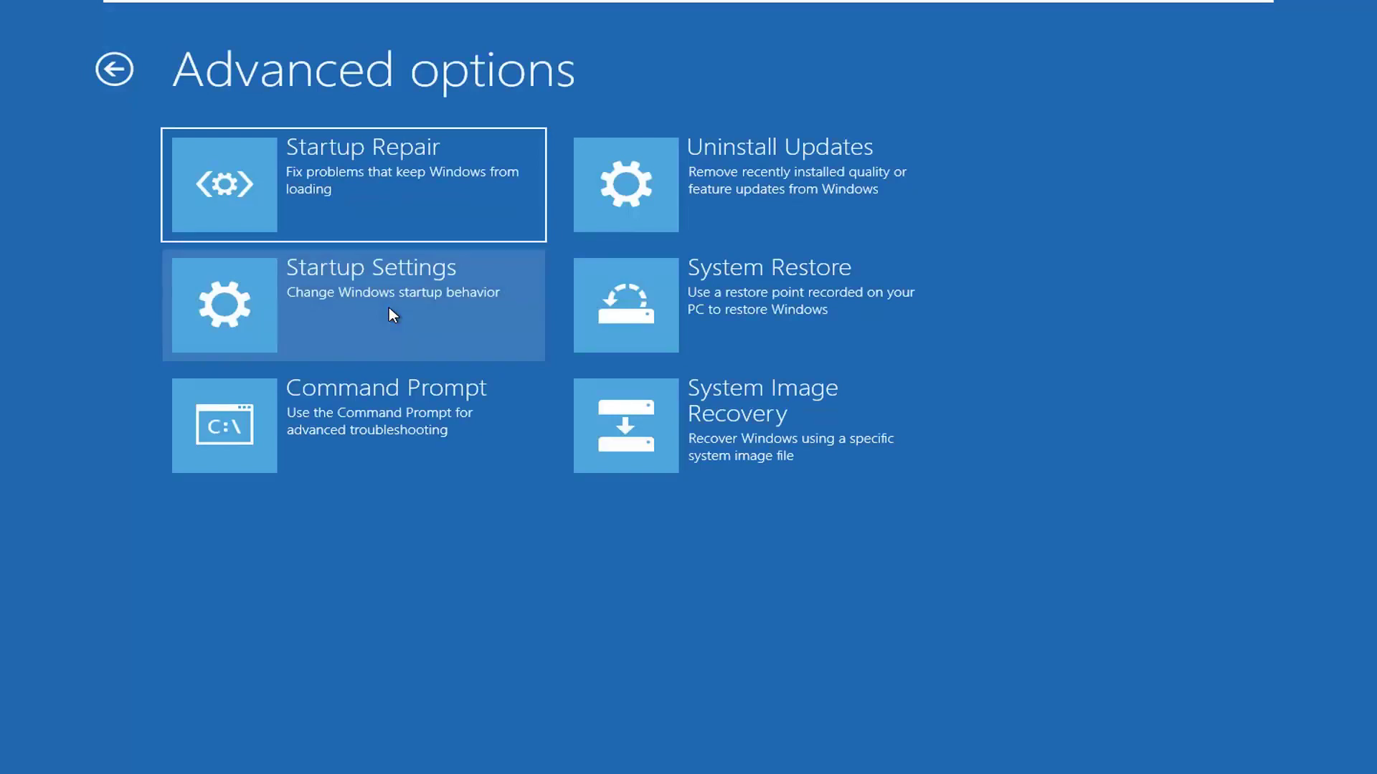
pyautogui.click(388, 308)
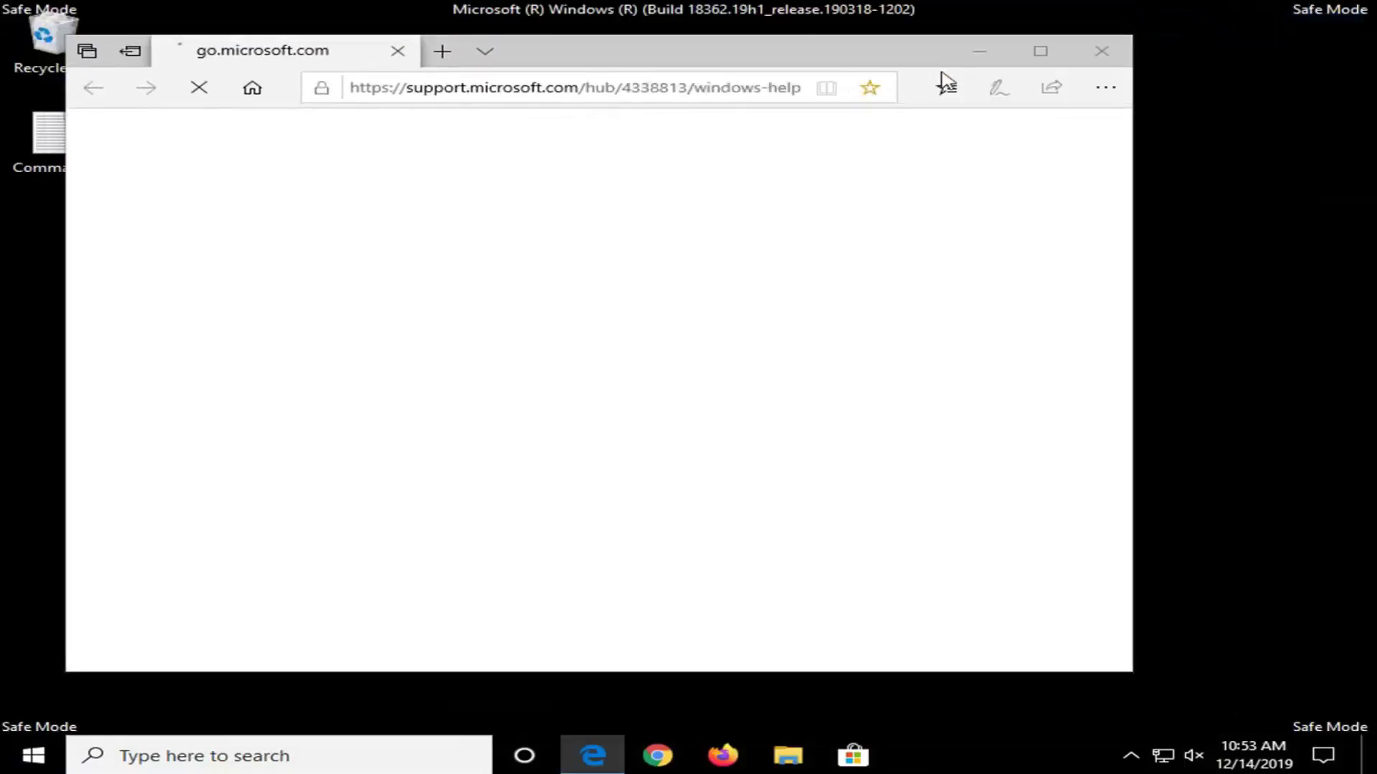
# Minimize the Microsoft support page in Edge to clear the Safe Mode desktop.
pyautogui.click(980, 52)
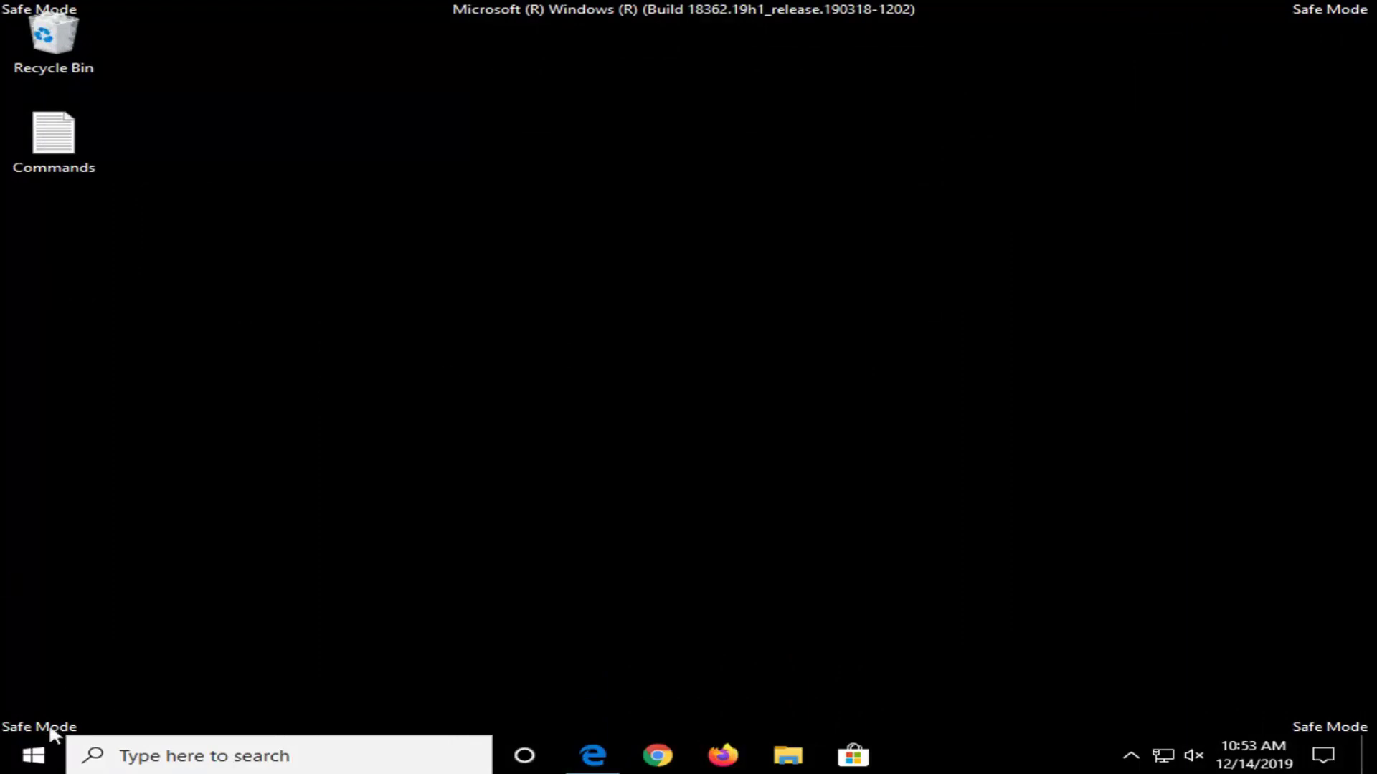
# Search for cmd and launch Command Prompt as administrator.
pyautogui.click(43, 753)
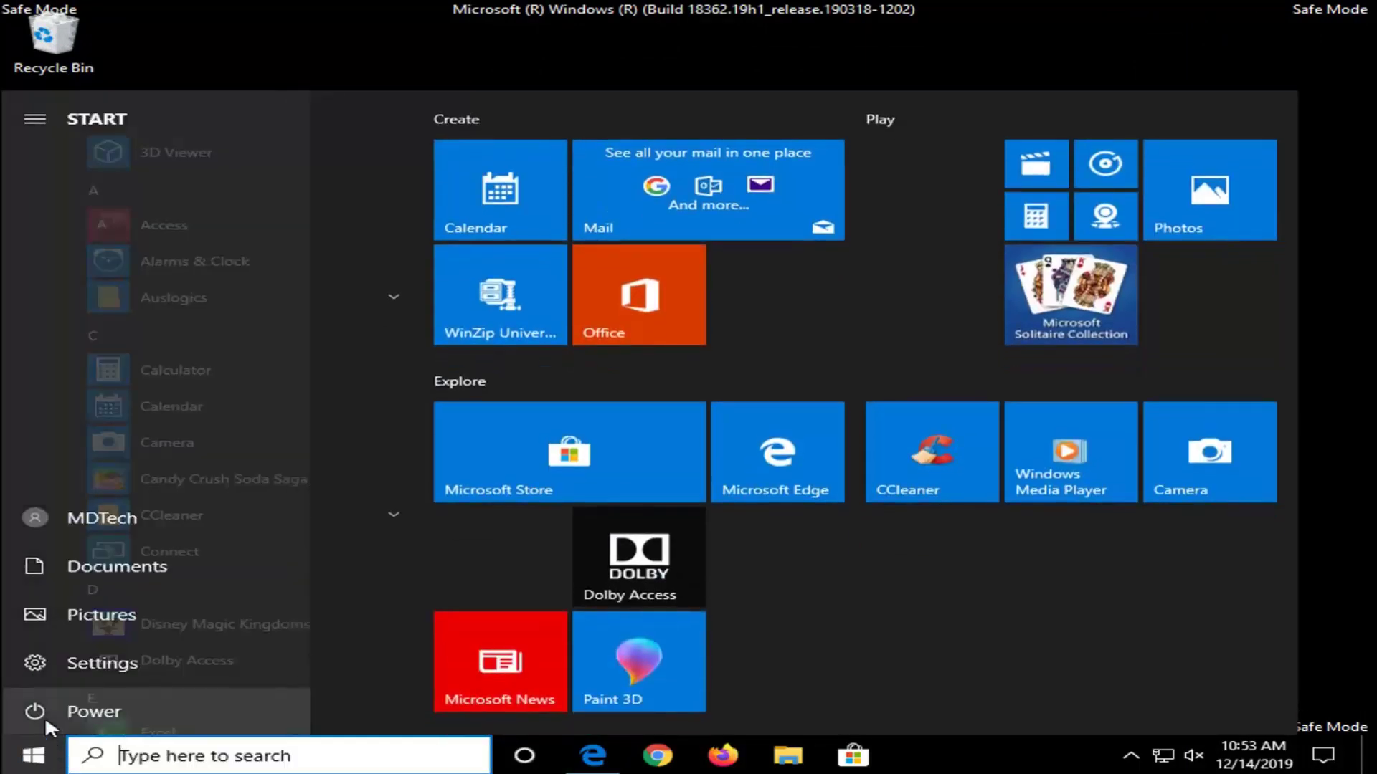
pyautogui.write('cmd')
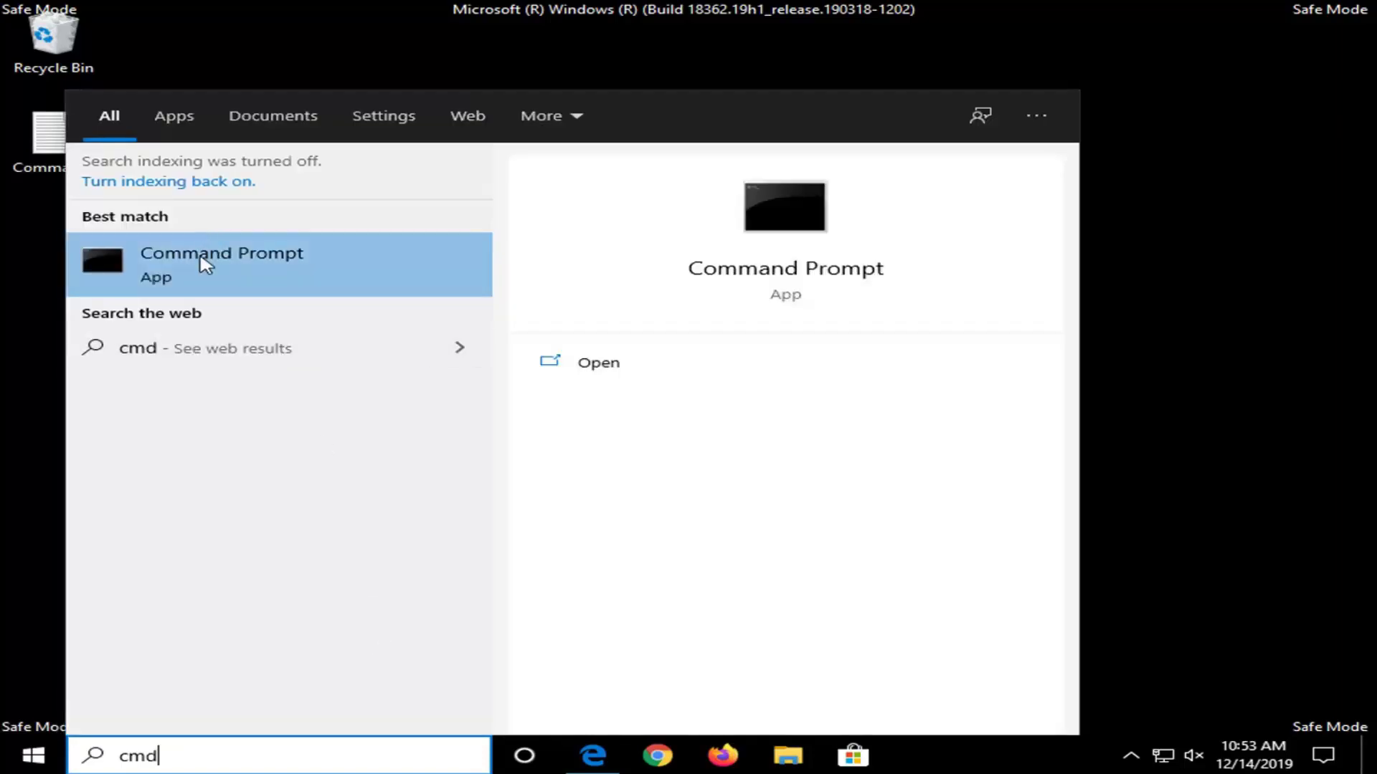
pyautogui.rightClick(208, 264)
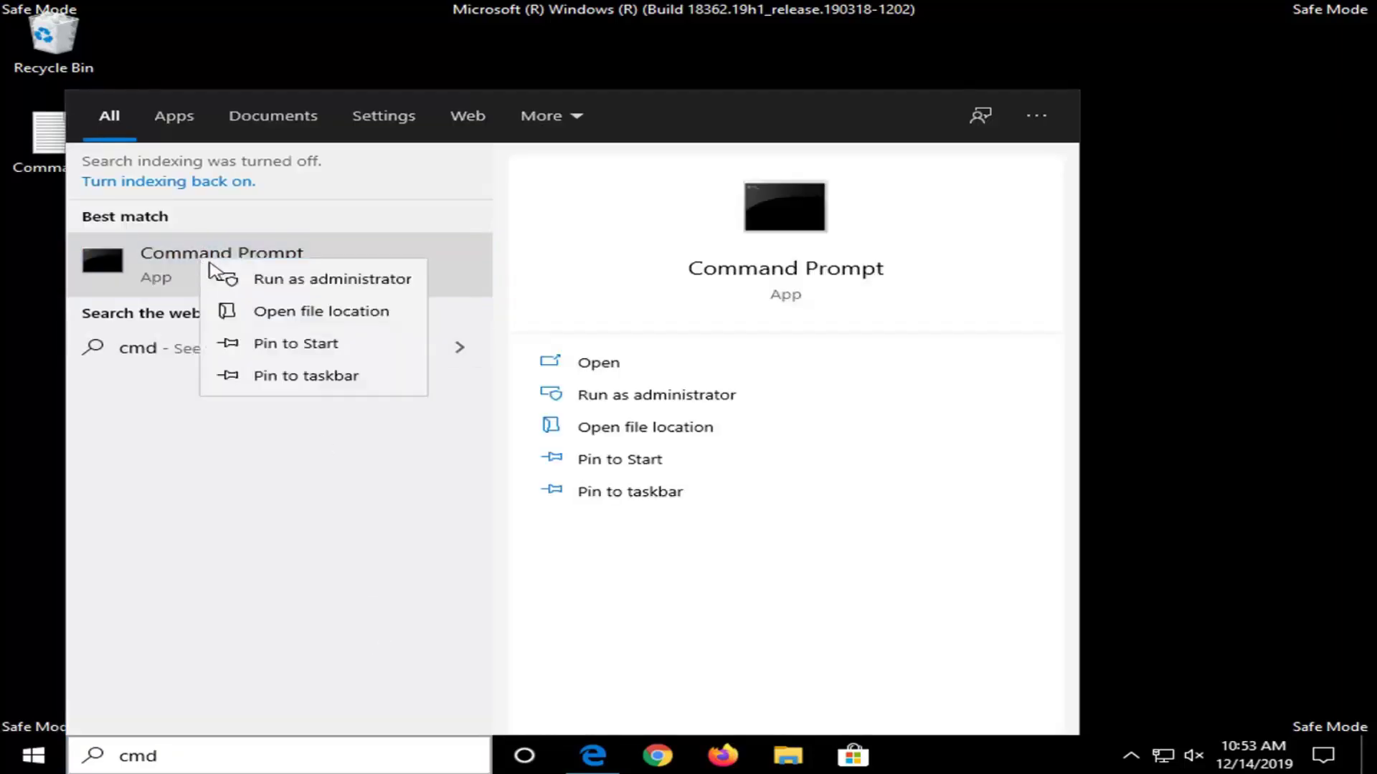
pyautogui.click(311, 280)
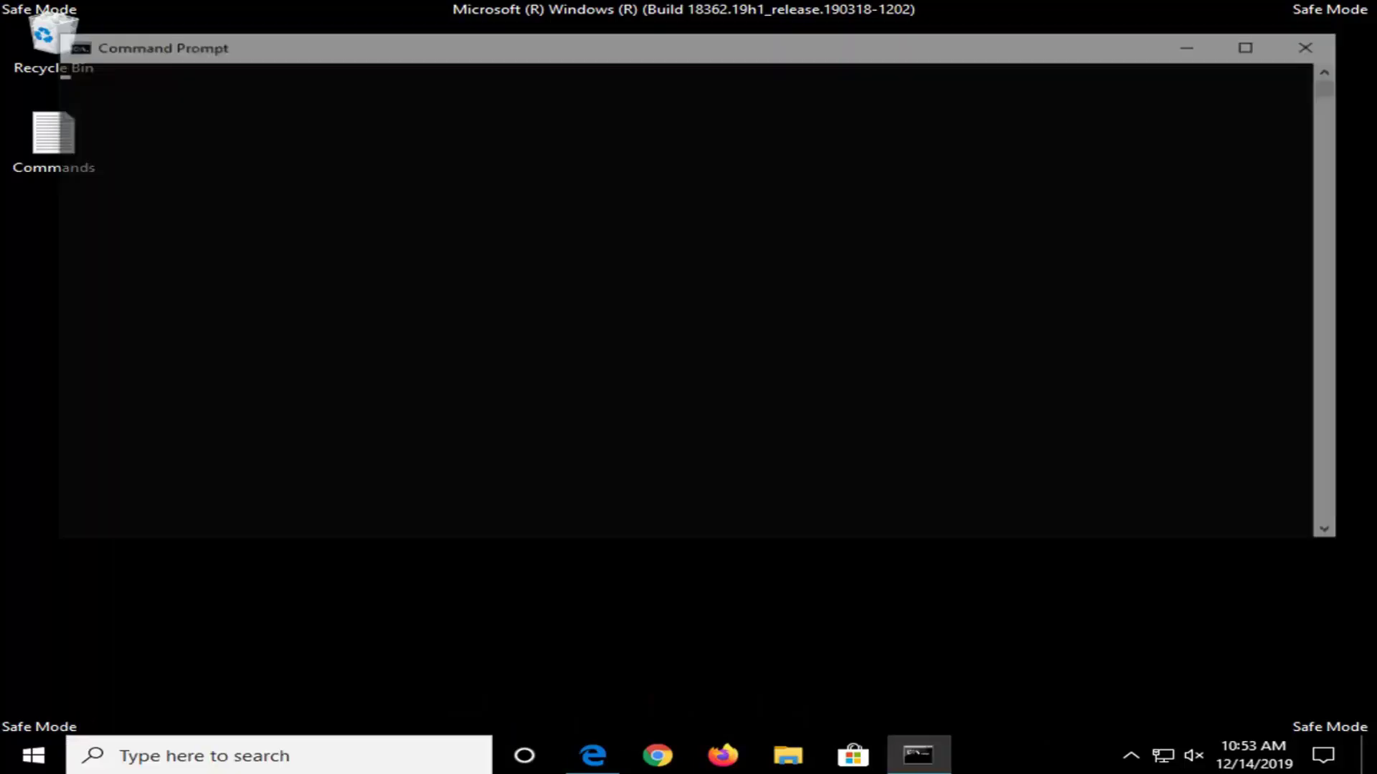
# Move the Command Prompt window aside and open the desktop Commands file in Notepad.
pyautogui.moveTo(746, 61); pyautogui.dragTo(904, 78)
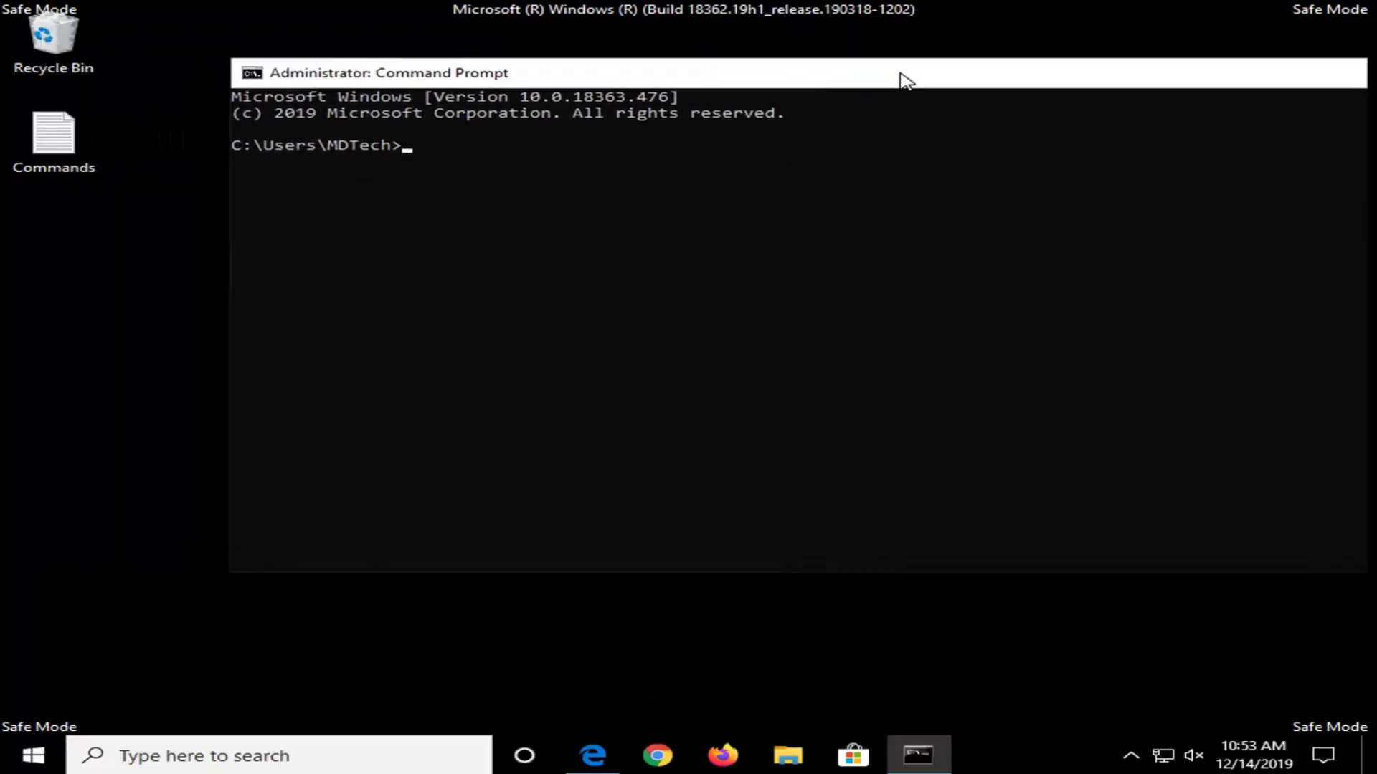
pyautogui.click(34, 136)
pyautogui.doubleClick(34, 136)
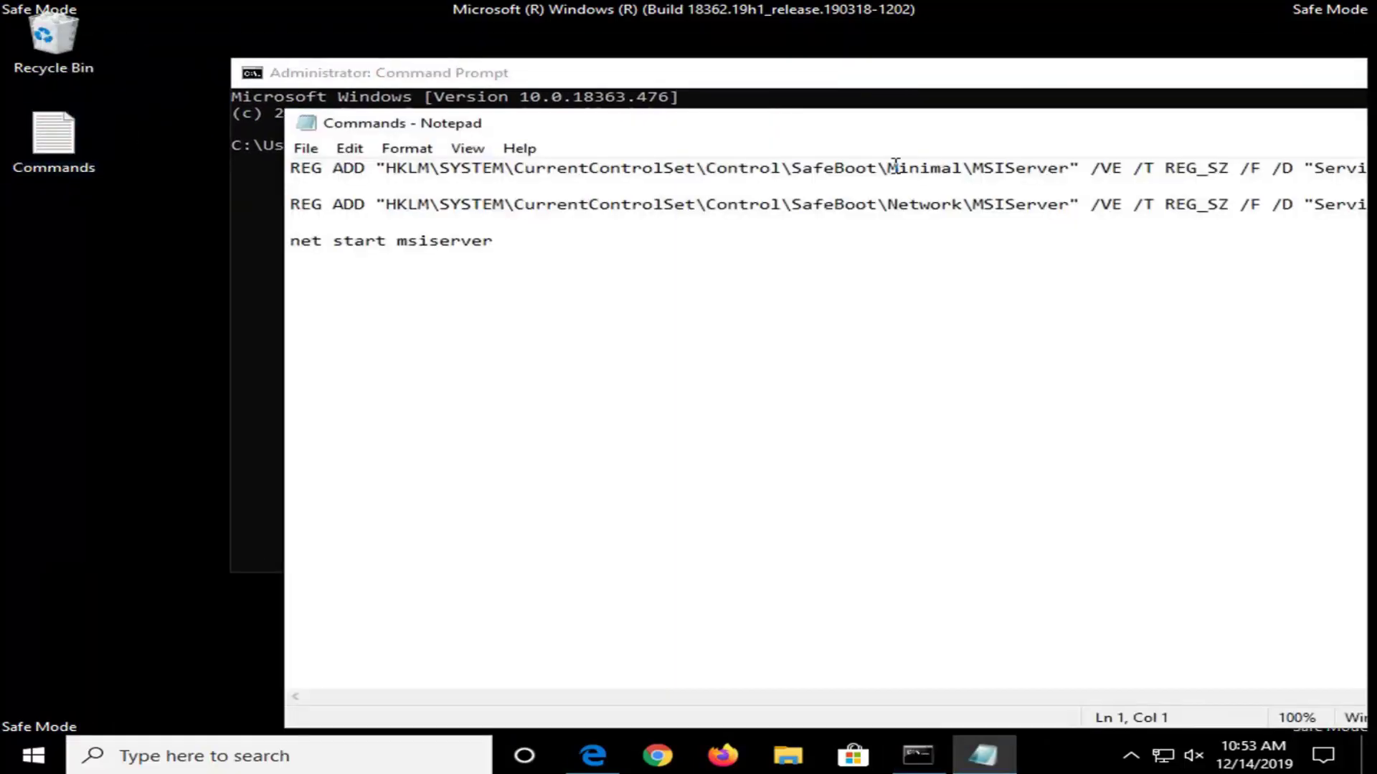
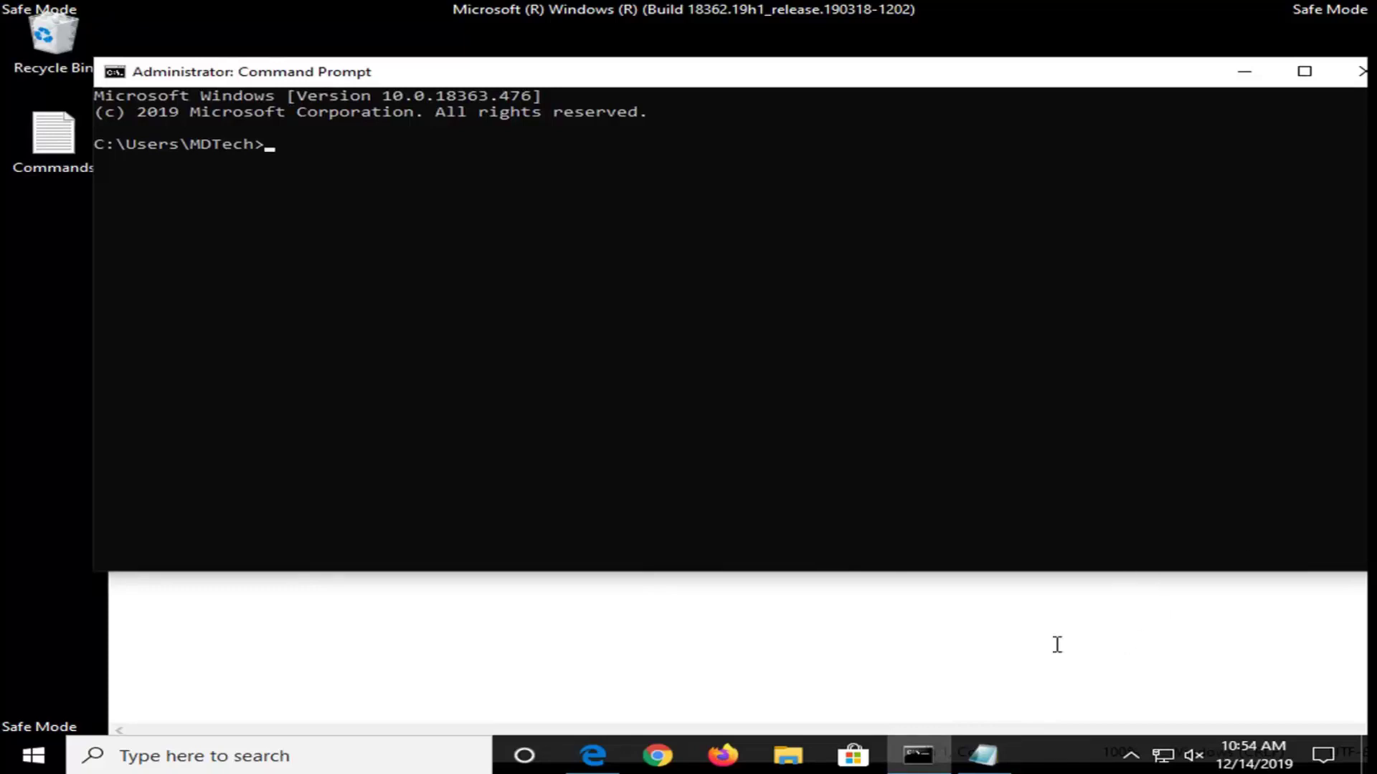
# Copy the SafeBoot Minimal MSIServer REG ADD line from the Commands file in Notepad.
pyautogui.click(853, 696)
pyautogui.moveTo(1290, 199); pyautogui.dragTo(58, 188)
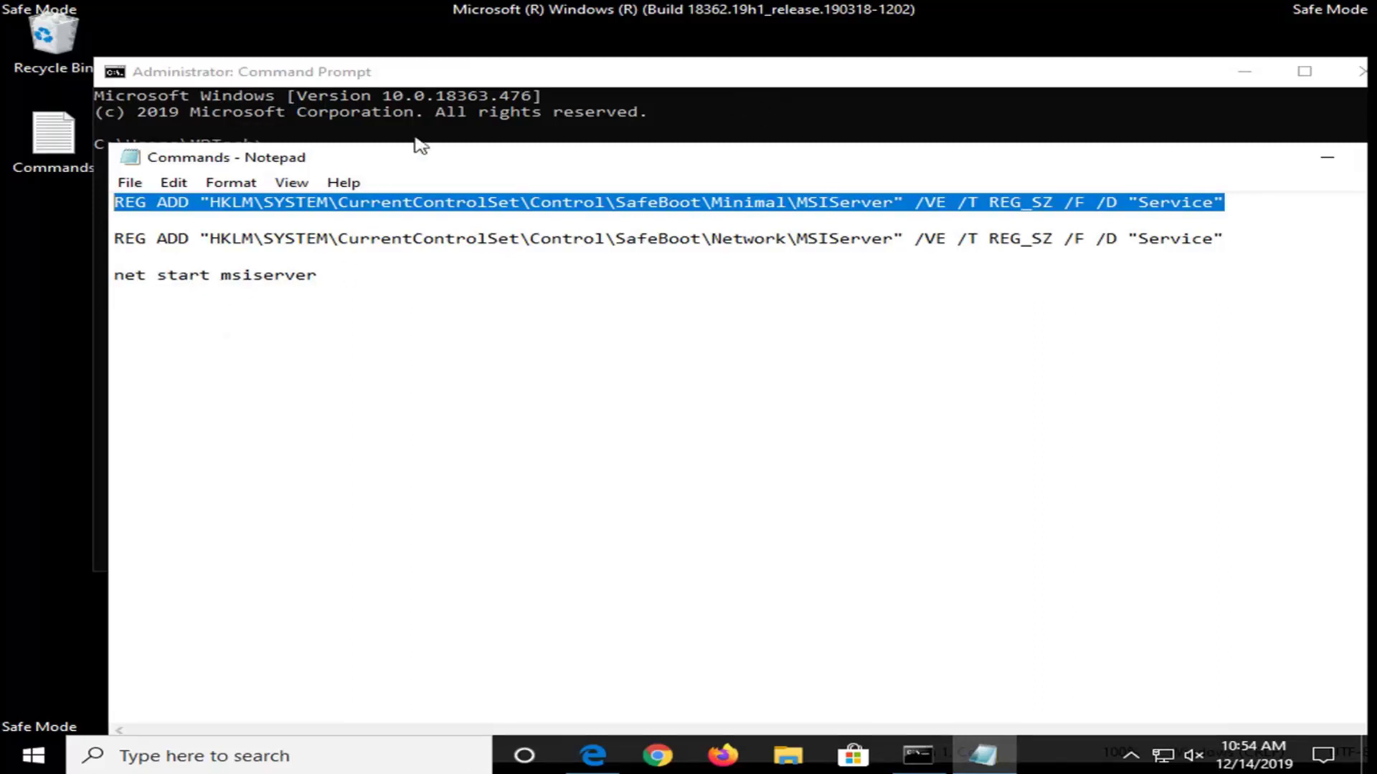
pyautogui.click(706, 93)
# Nudge the administrator Command Prompt window and bring up its menu to paste the REG ADD command.
pyautogui.moveTo(722, 77)
pyautogui.mouseDown()
pyautogui.moveTo(682, 86)
pyautogui.moveTo(701, 77)
pyautogui.mouseUp()
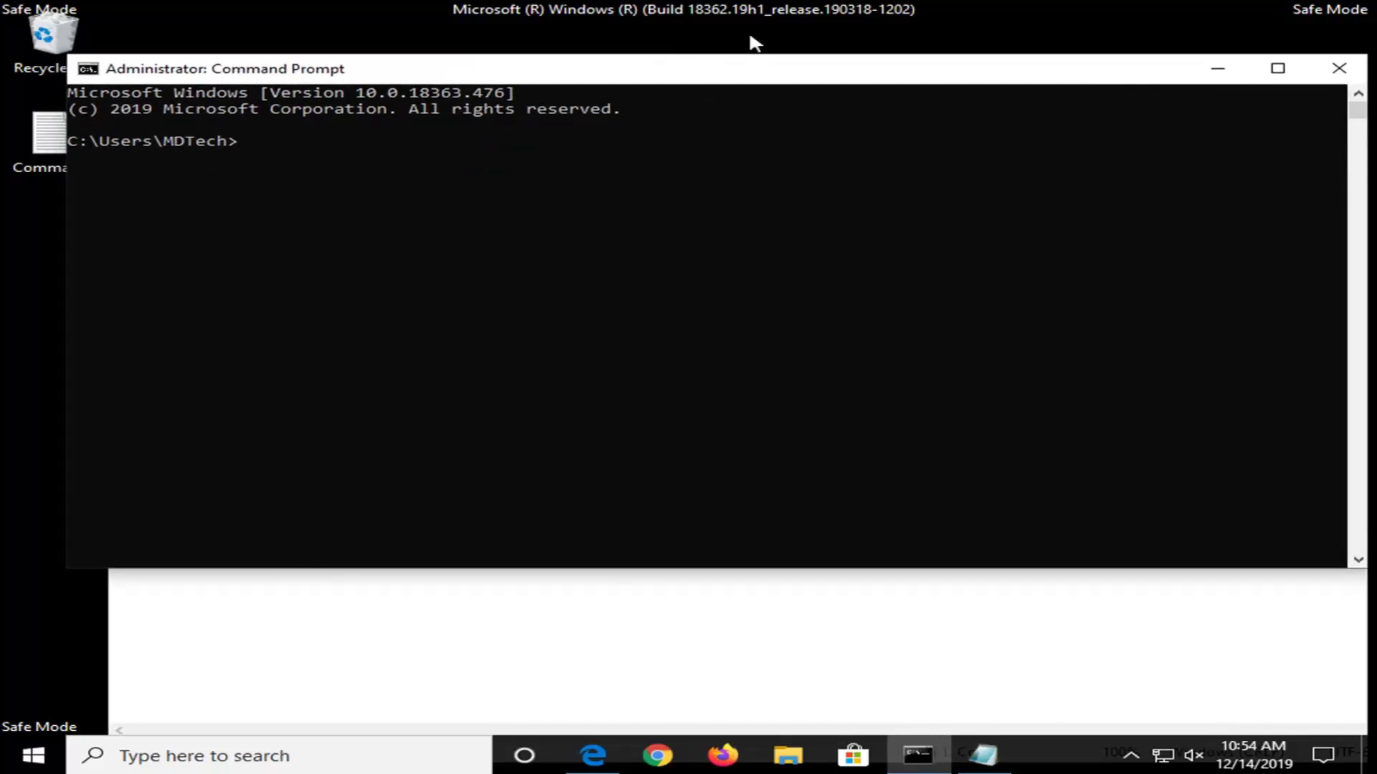
pyautogui.rightClick(748, 72)
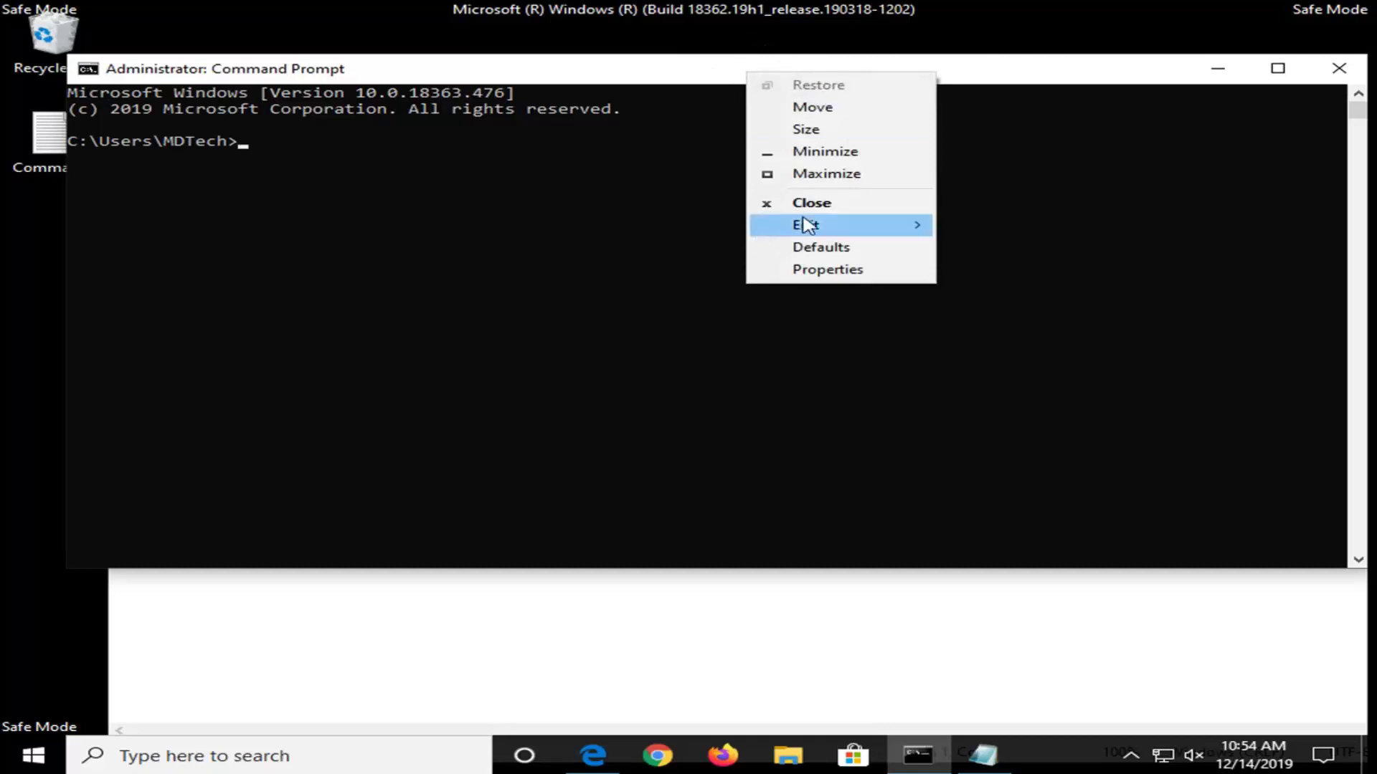
pyautogui.moveTo(808, 225)
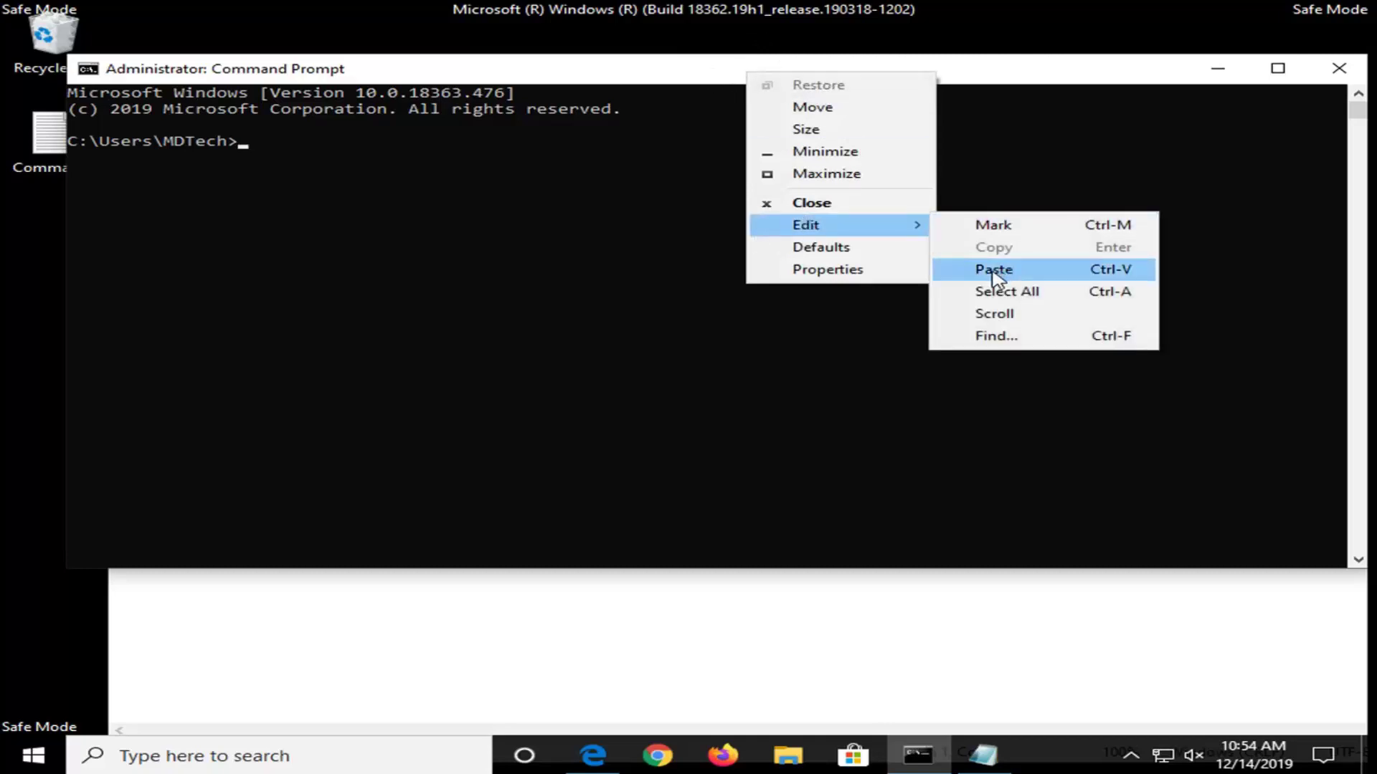
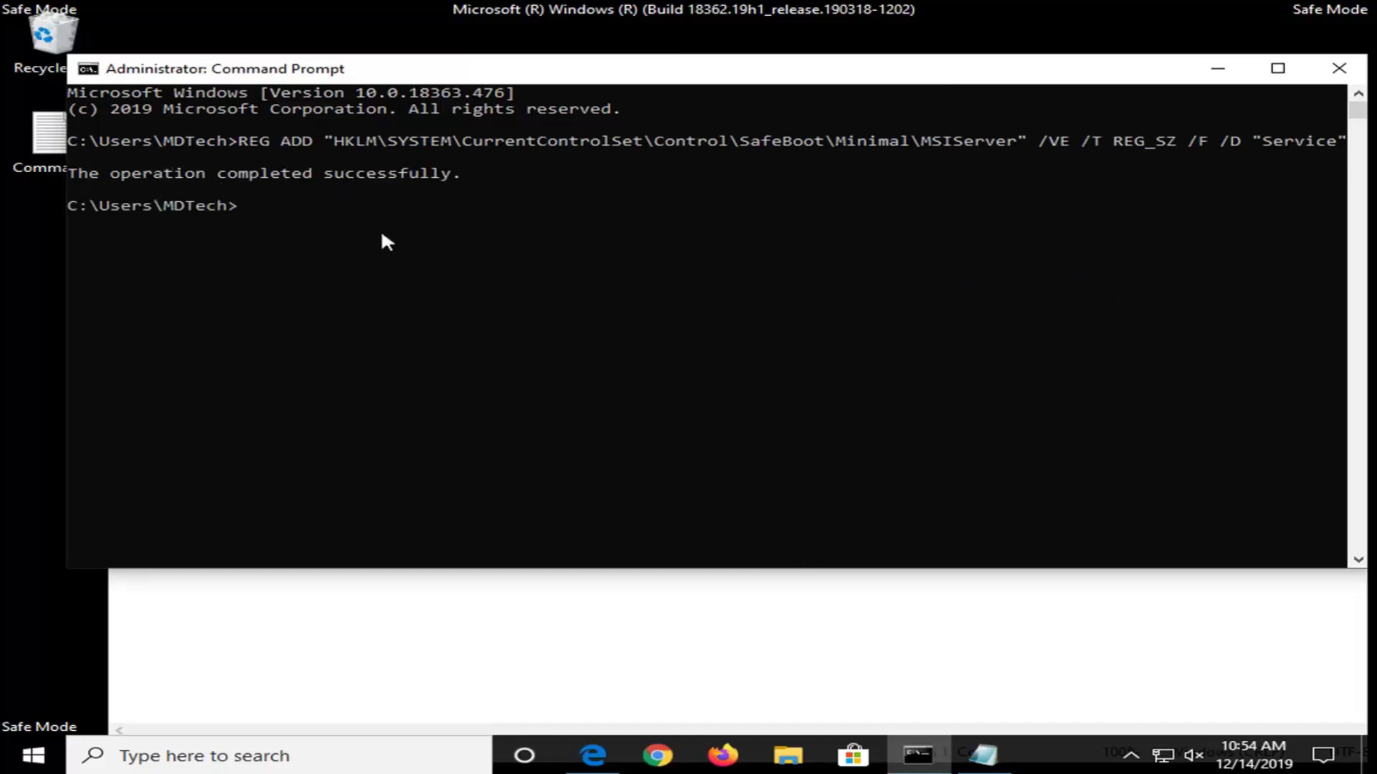
# Select the SafeBoot Network MSIServer REG ADD line in the Notepad notes and return to Command Prompt.
pyautogui.click(476, 602)
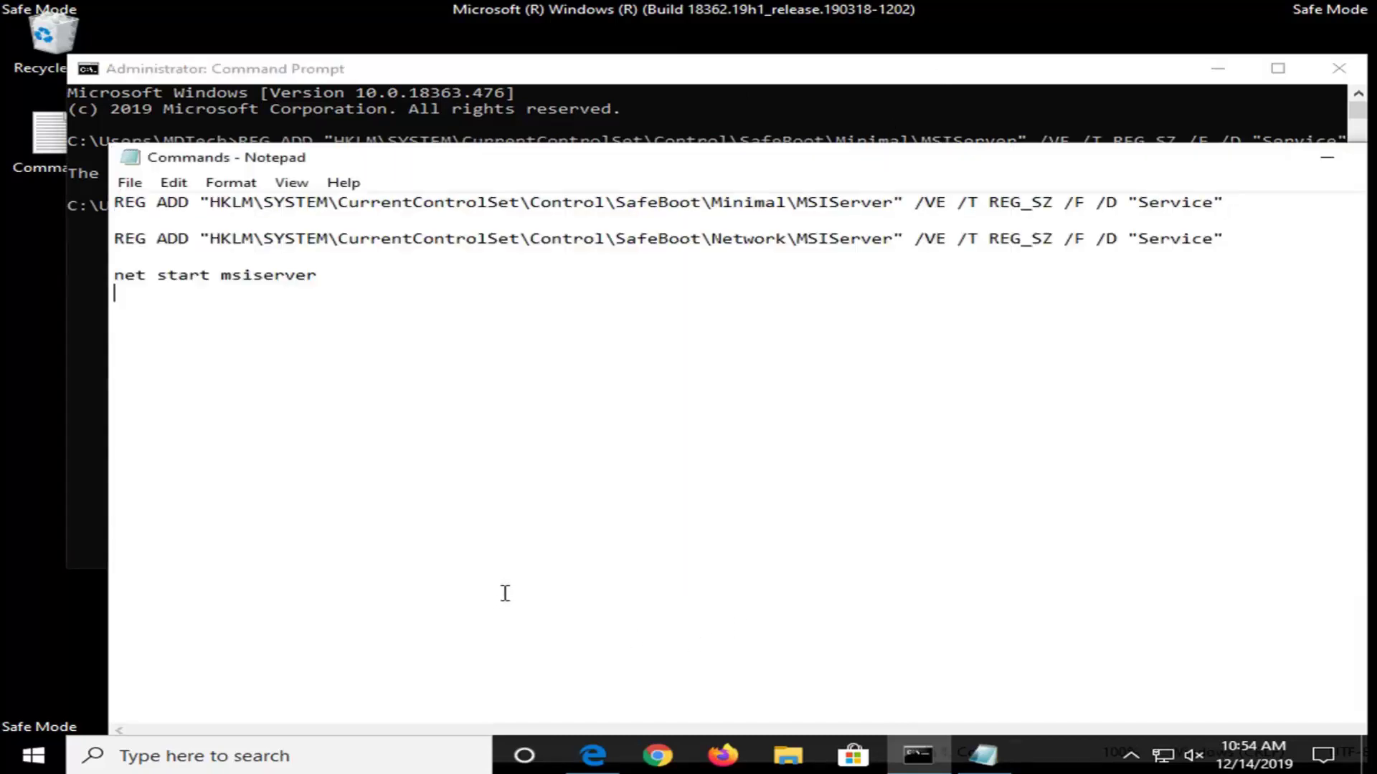
pyautogui.moveTo(1228, 240); pyautogui.dragTo(46, 233)
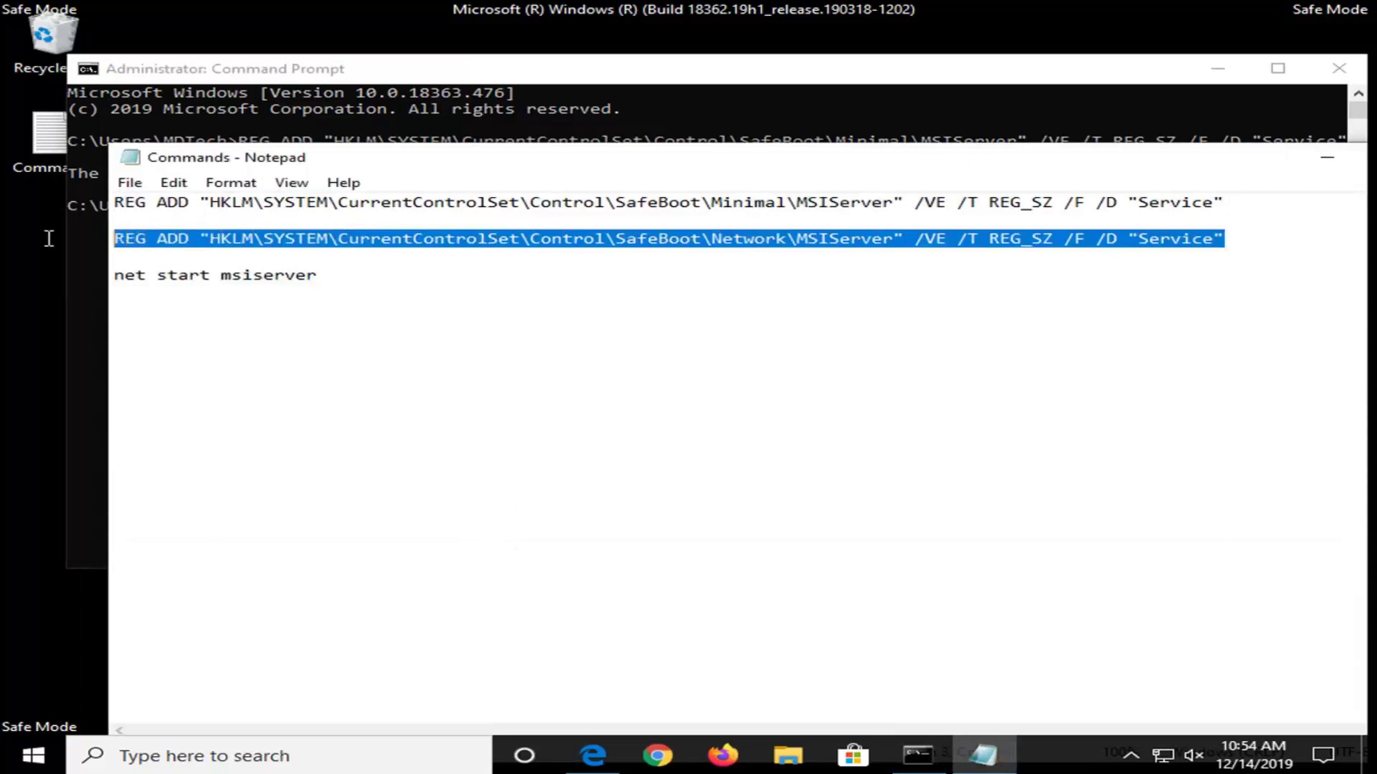
pyautogui.click(478, 72)
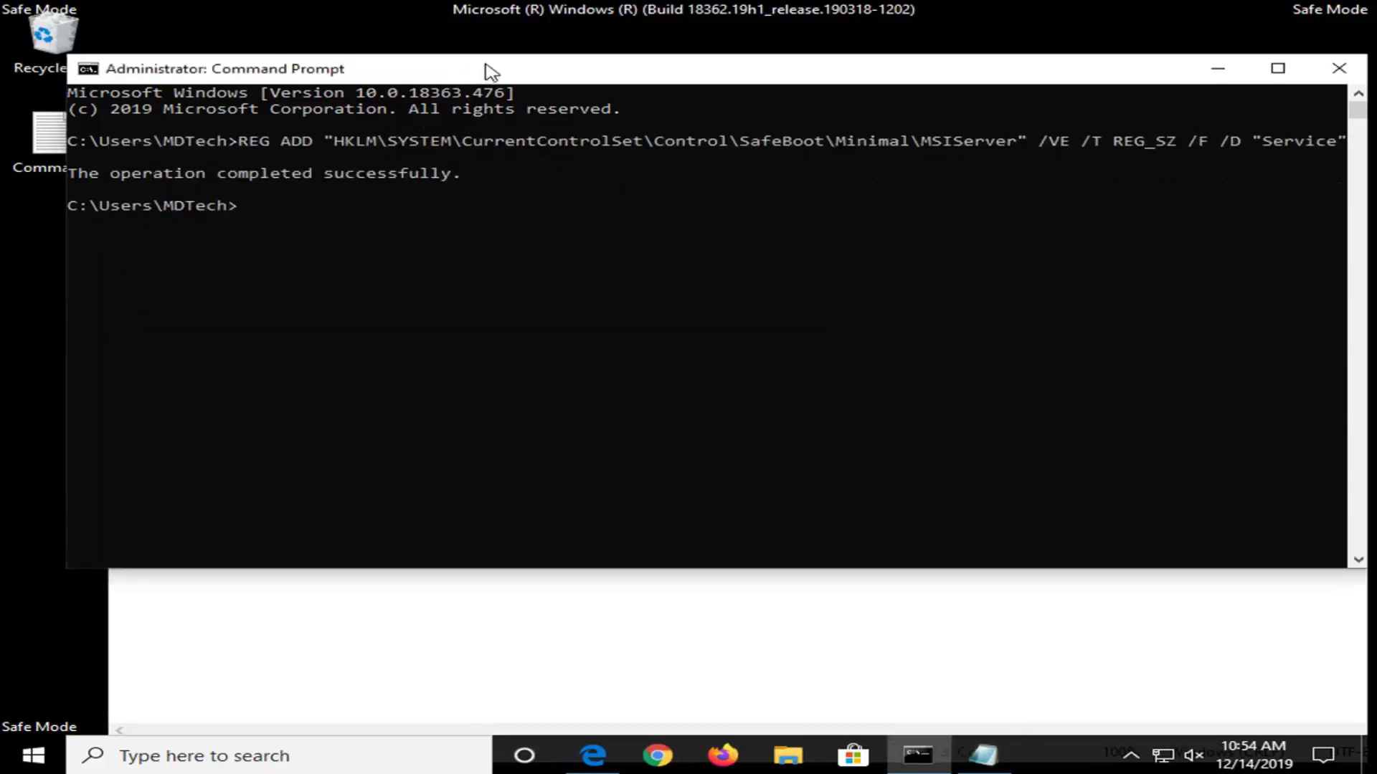
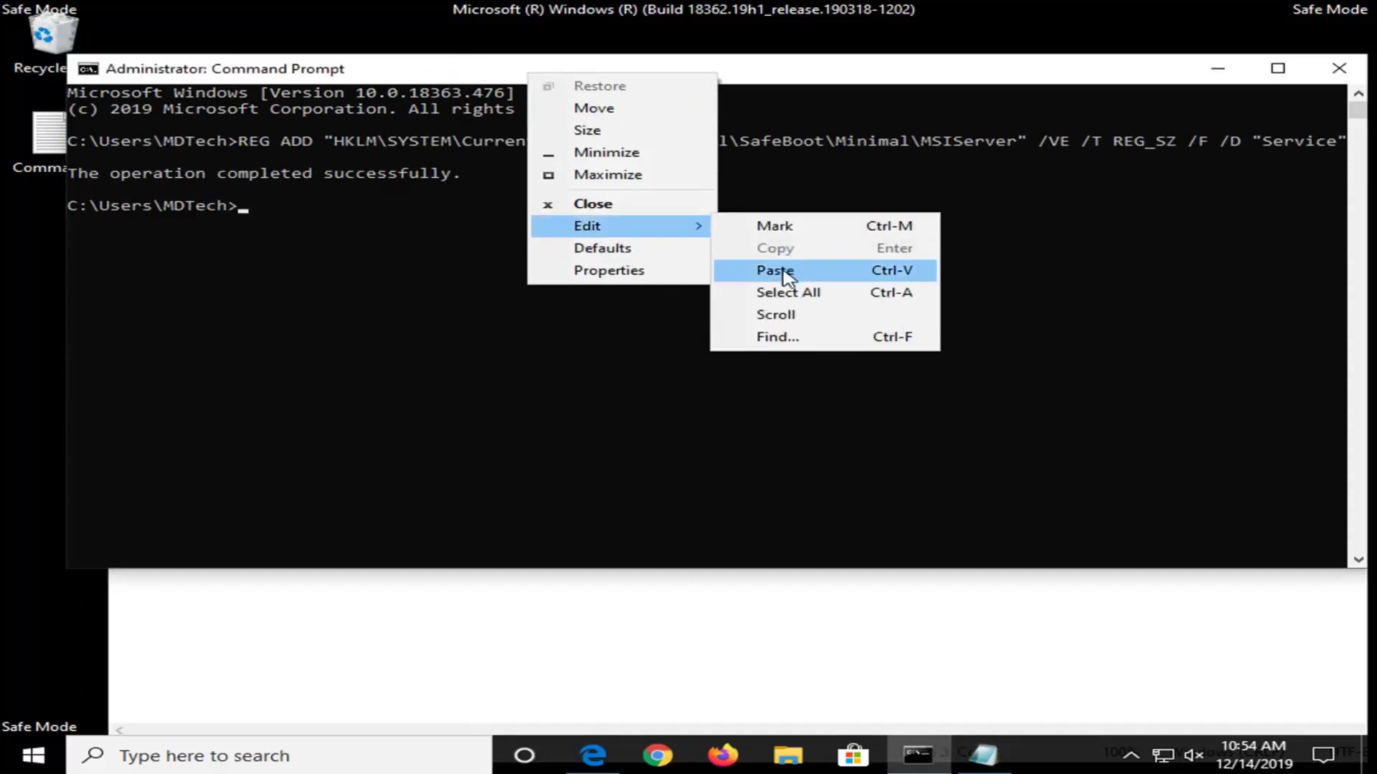
# Paste and run the REG ADD command adding MSIServer under SafeBoot\Network.
pyautogui.click(776, 270)
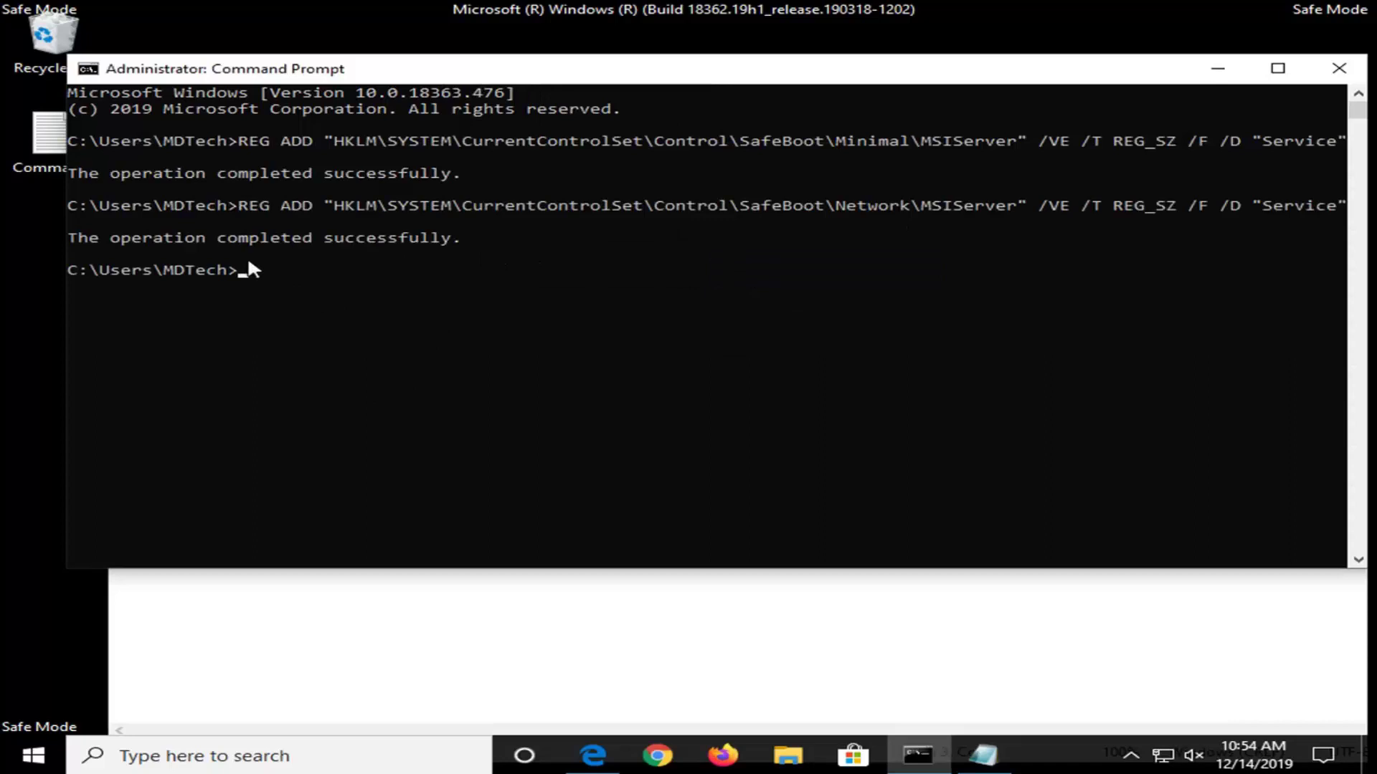
# Bring the Commands notes in Notepad back to the front.
pyautogui.click(510, 642)
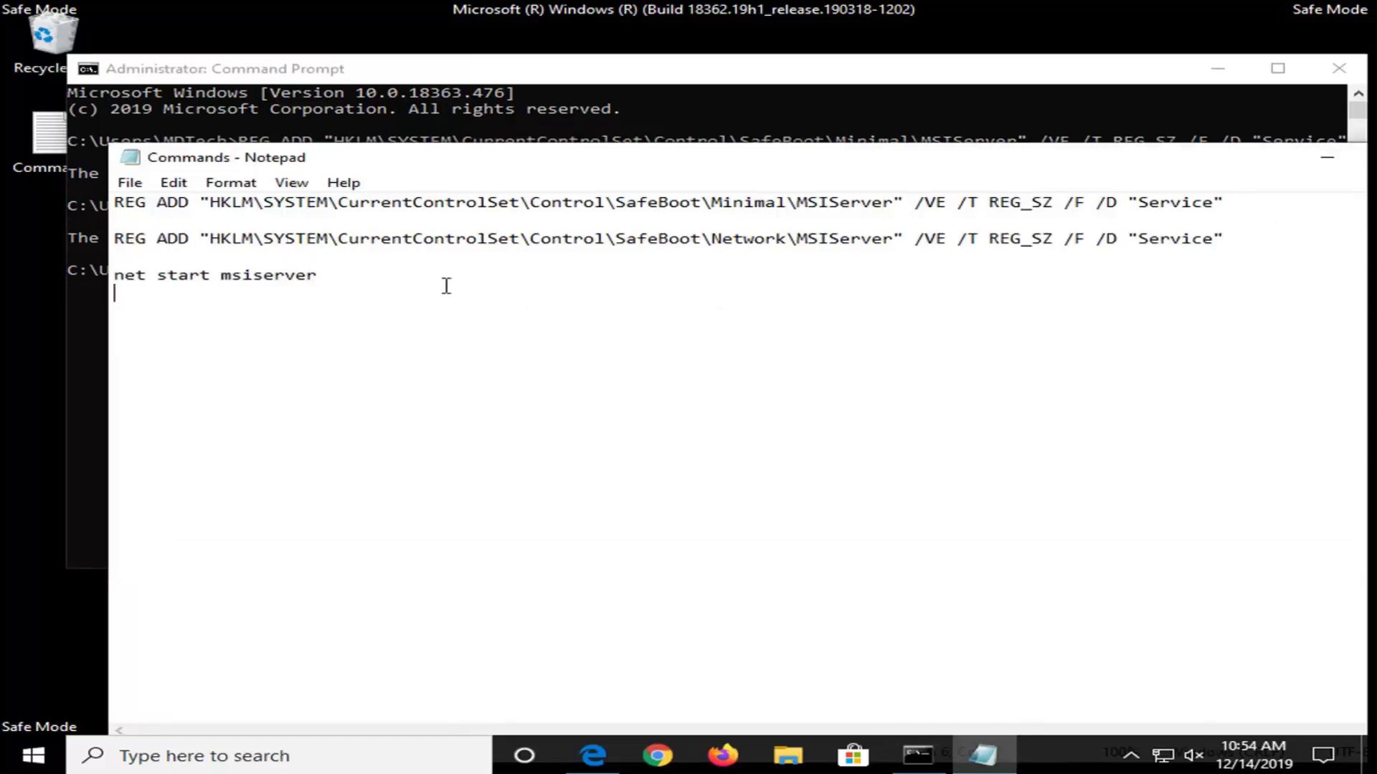
# Copy 'net start msiserver' from the Notepad notes and paste it into the administrator console.
pyautogui.moveTo(441, 281); pyautogui.dragTo(75, 281)
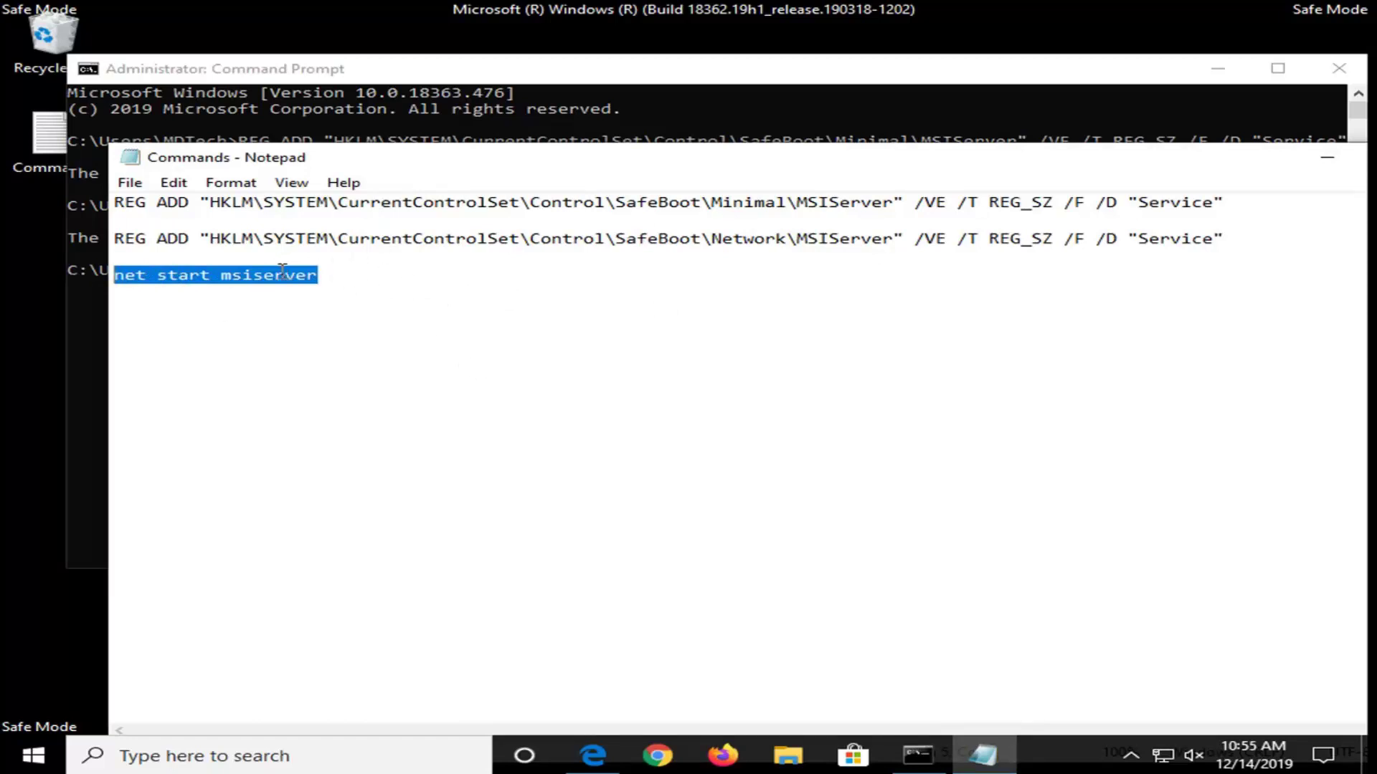
pyautogui.rightClick(201, 279)
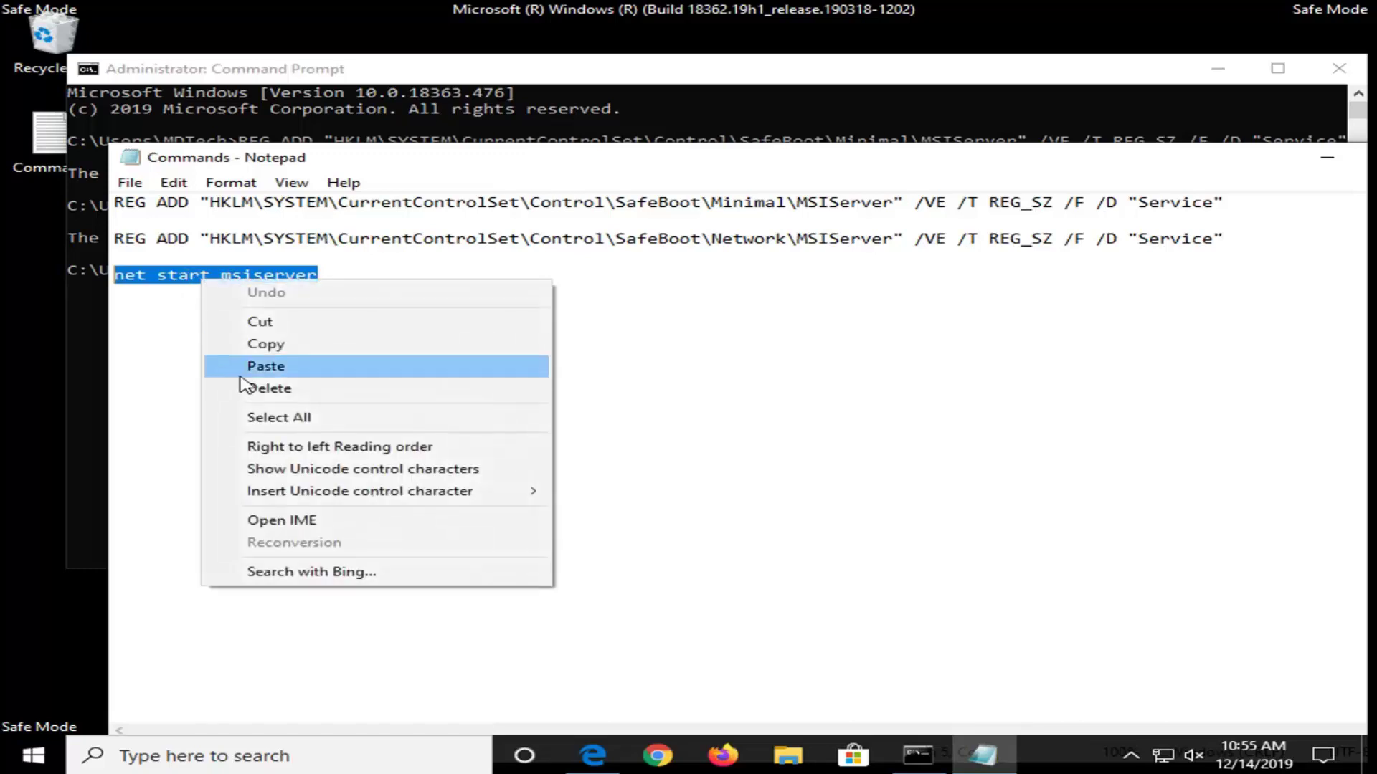
pyautogui.click(255, 343)
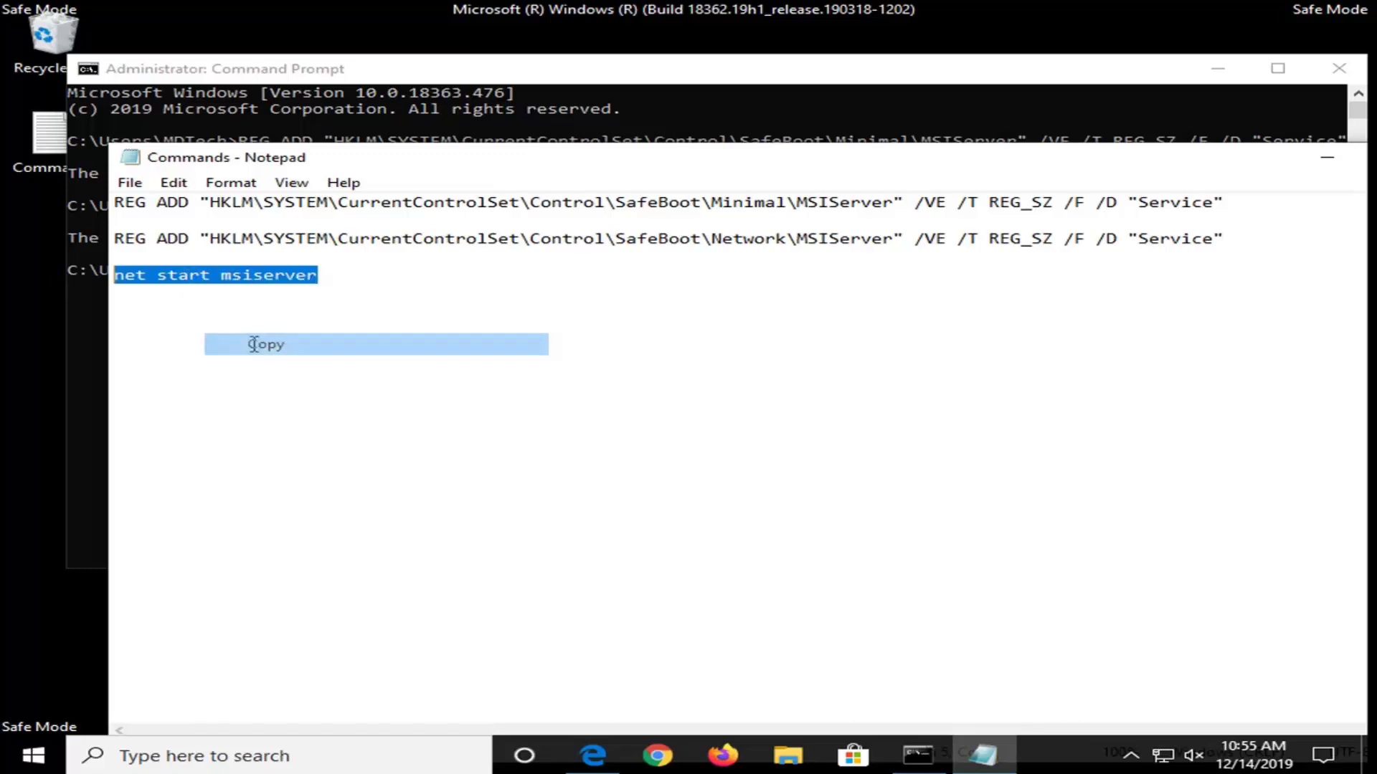
pyautogui.click(463, 66)
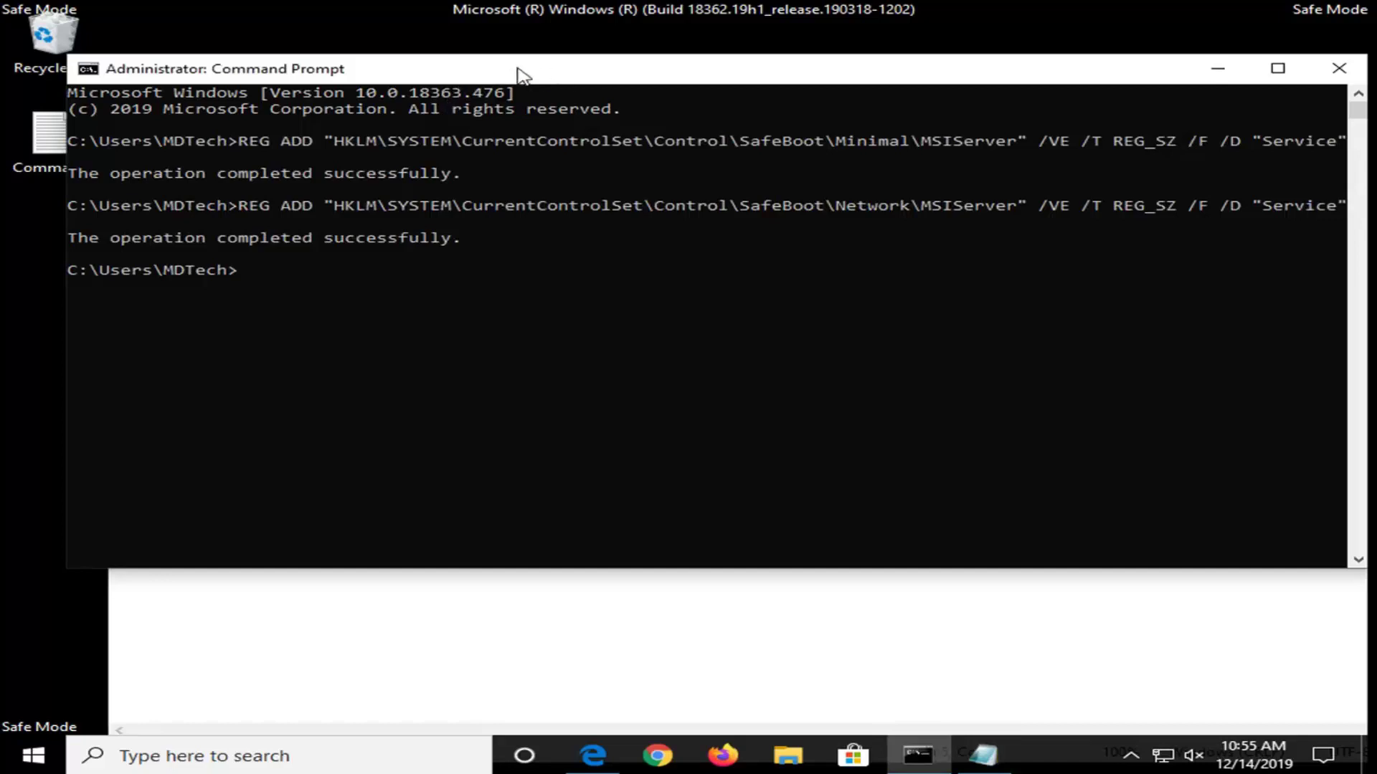
pyautogui.rightClick(590, 73)
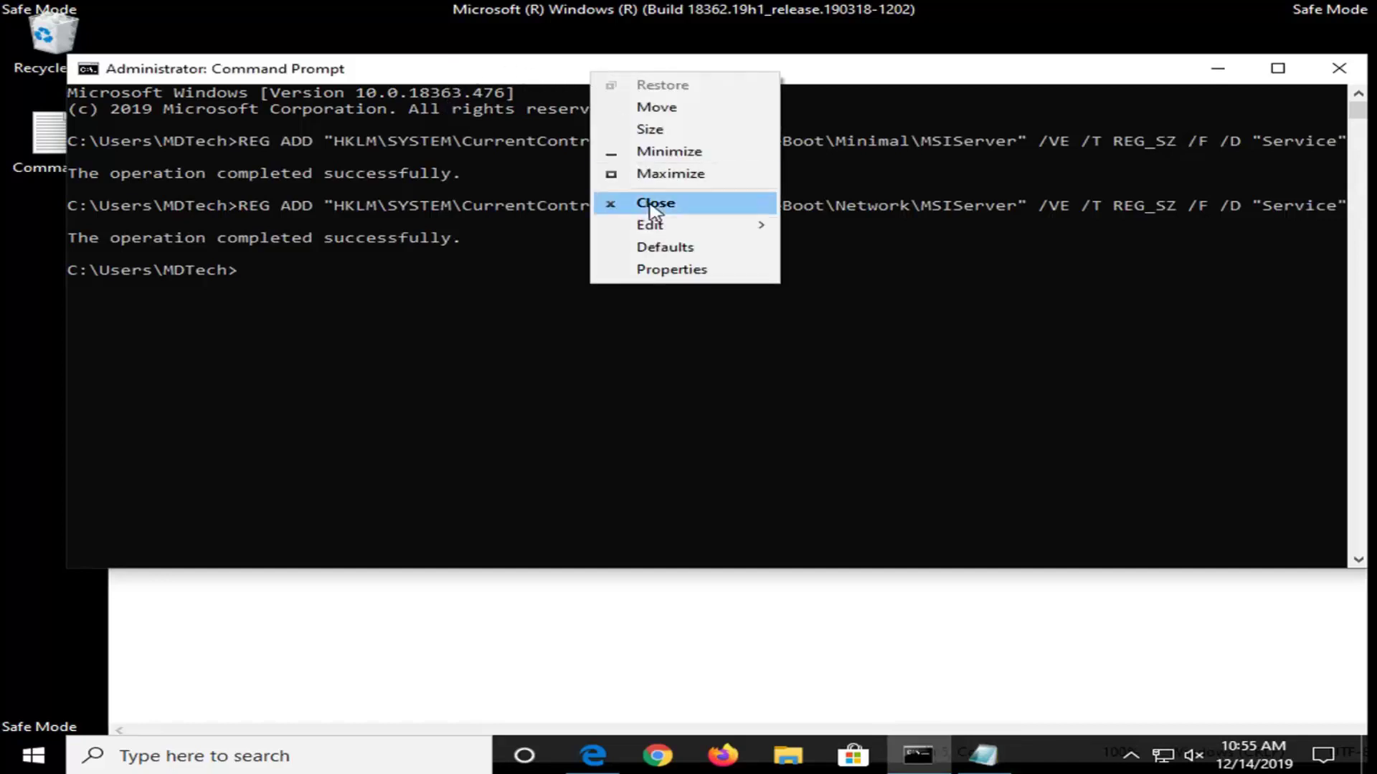
pyautogui.moveTo(652, 227)
pyautogui.click(832, 270)
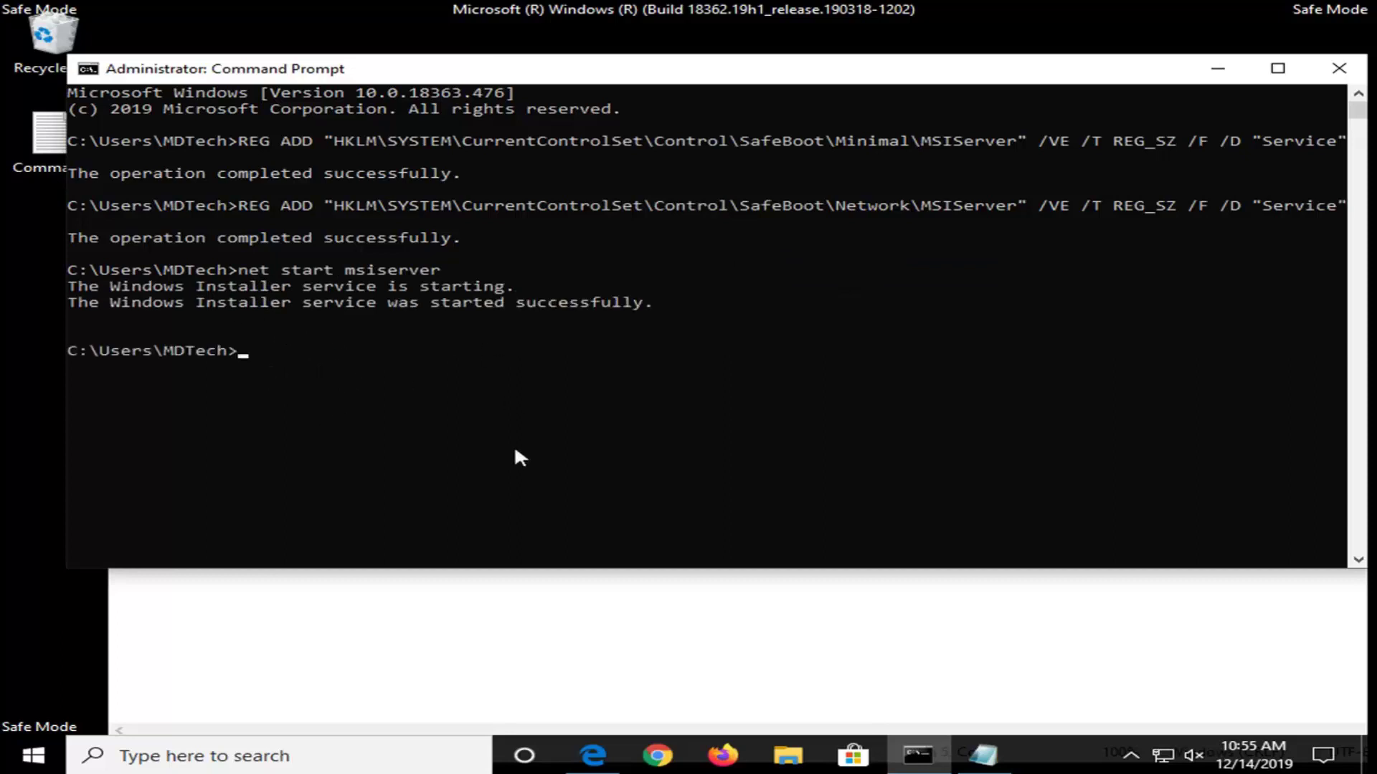
# Close the Commands notes in Notepad and the administrator Command Prompt window.
pyautogui.click(445, 655)
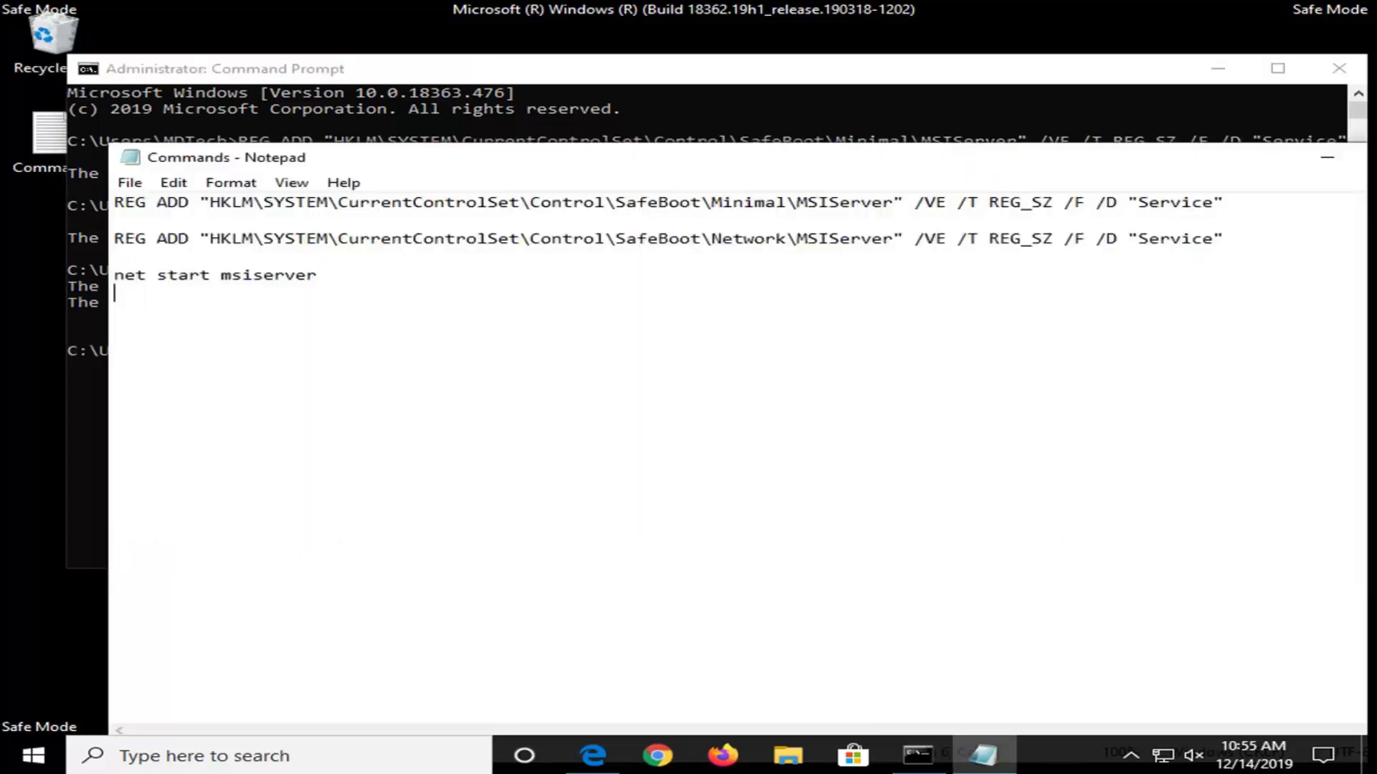
pyautogui.click(1252, 163)
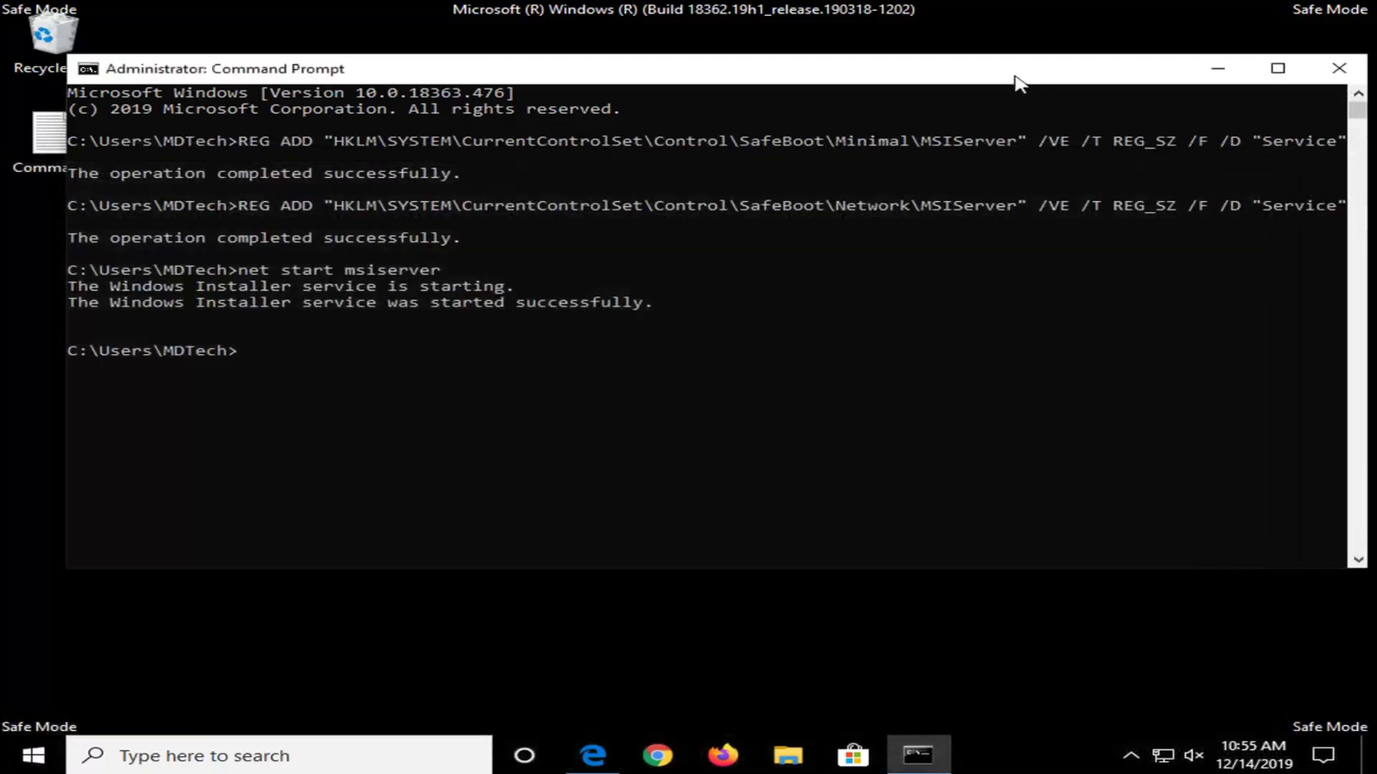
pyautogui.click(1339, 67)
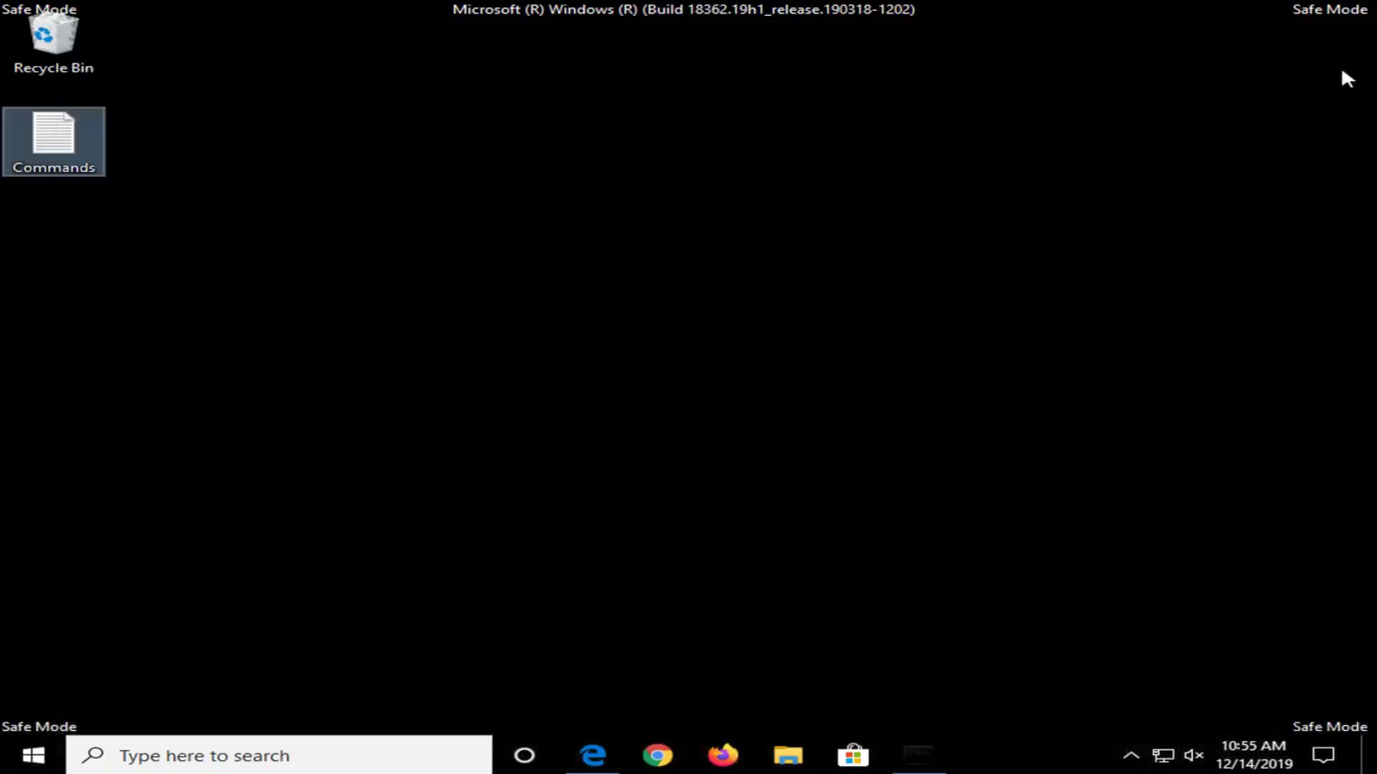
pyautogui.click(383, 406)
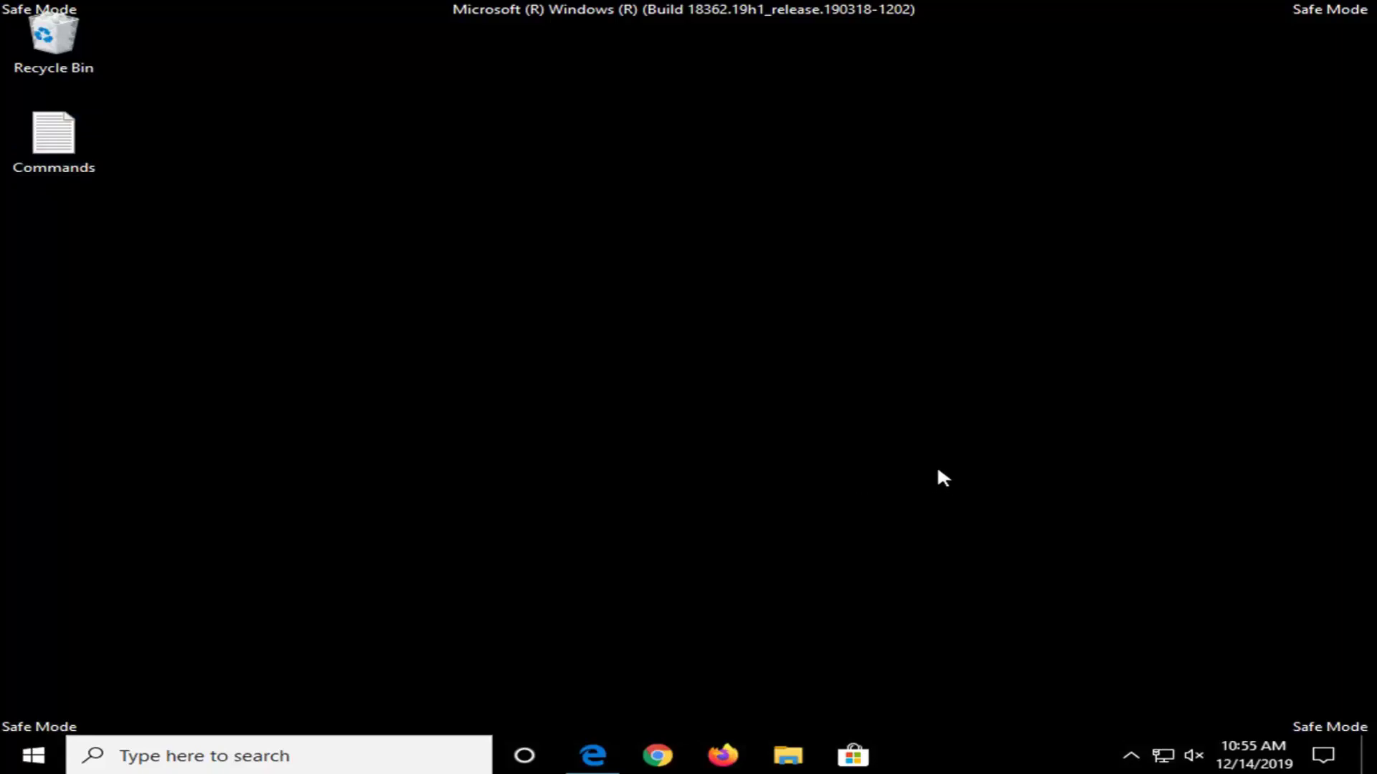
# Restart the PC from the Start menu's Power options.
pyautogui.click(33, 756)
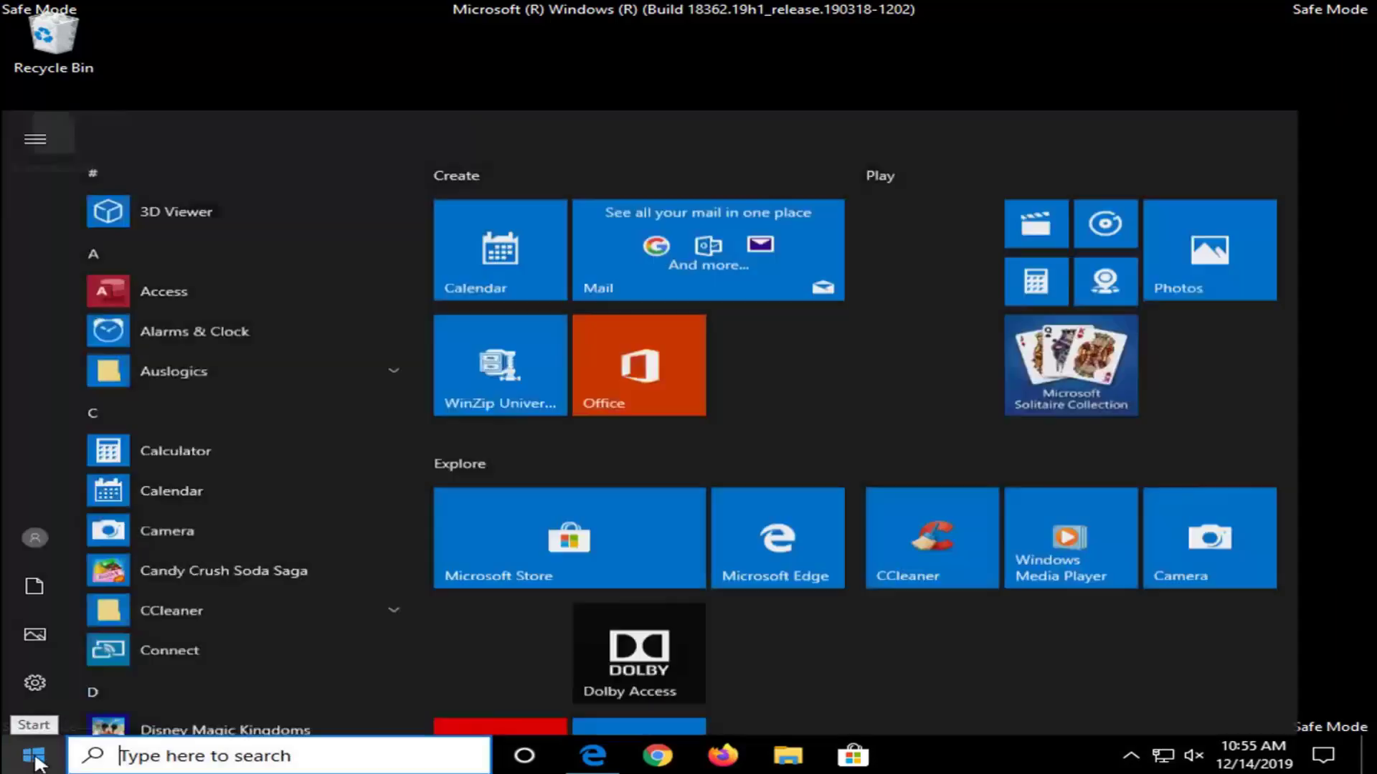
pyautogui.click(32, 707)
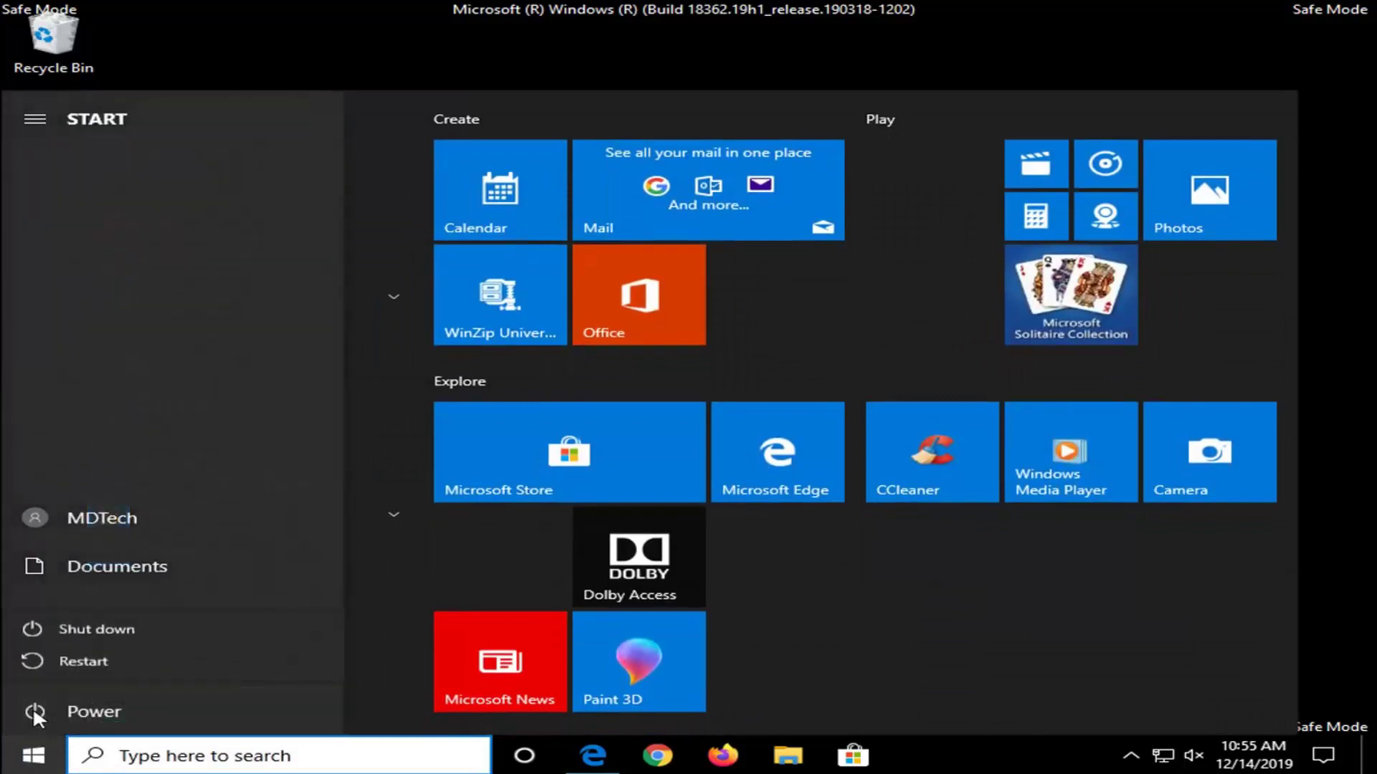
pyautogui.click(75, 661)
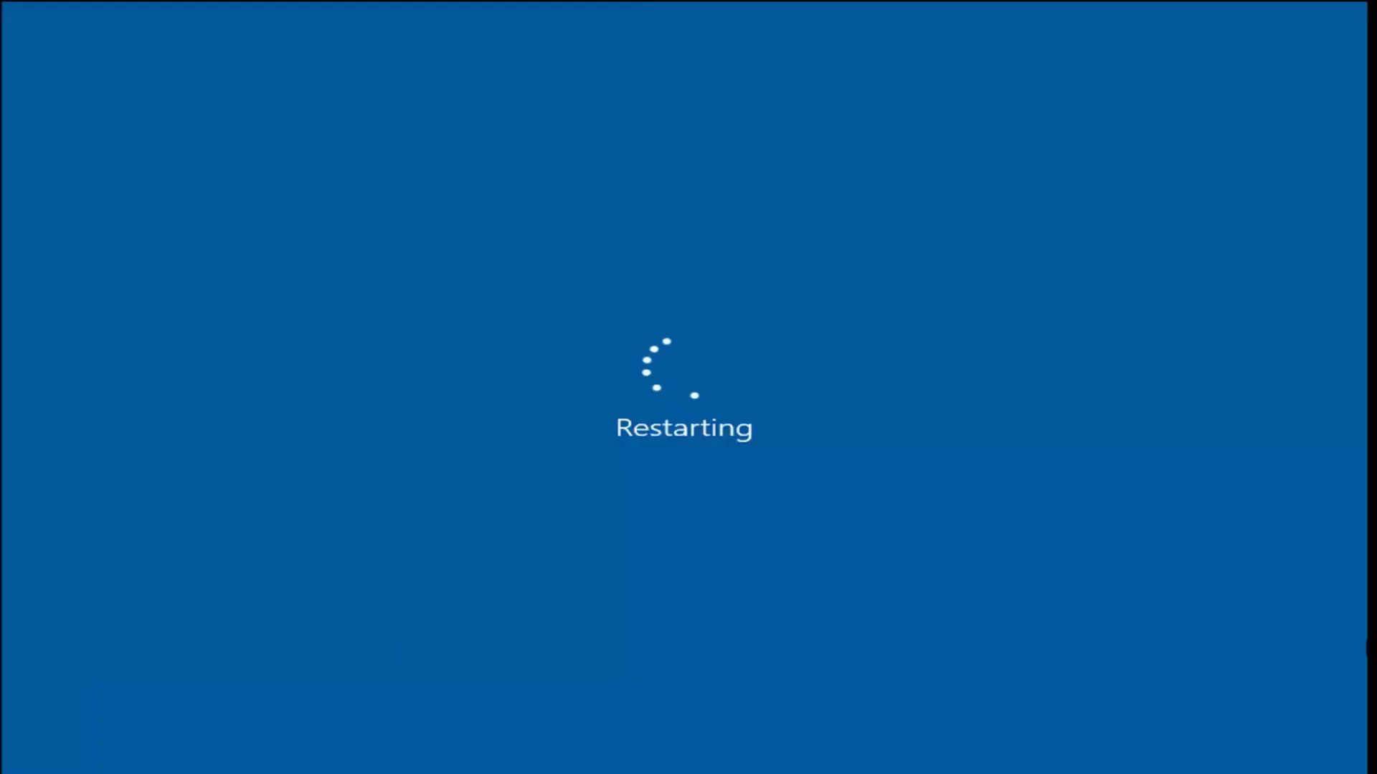